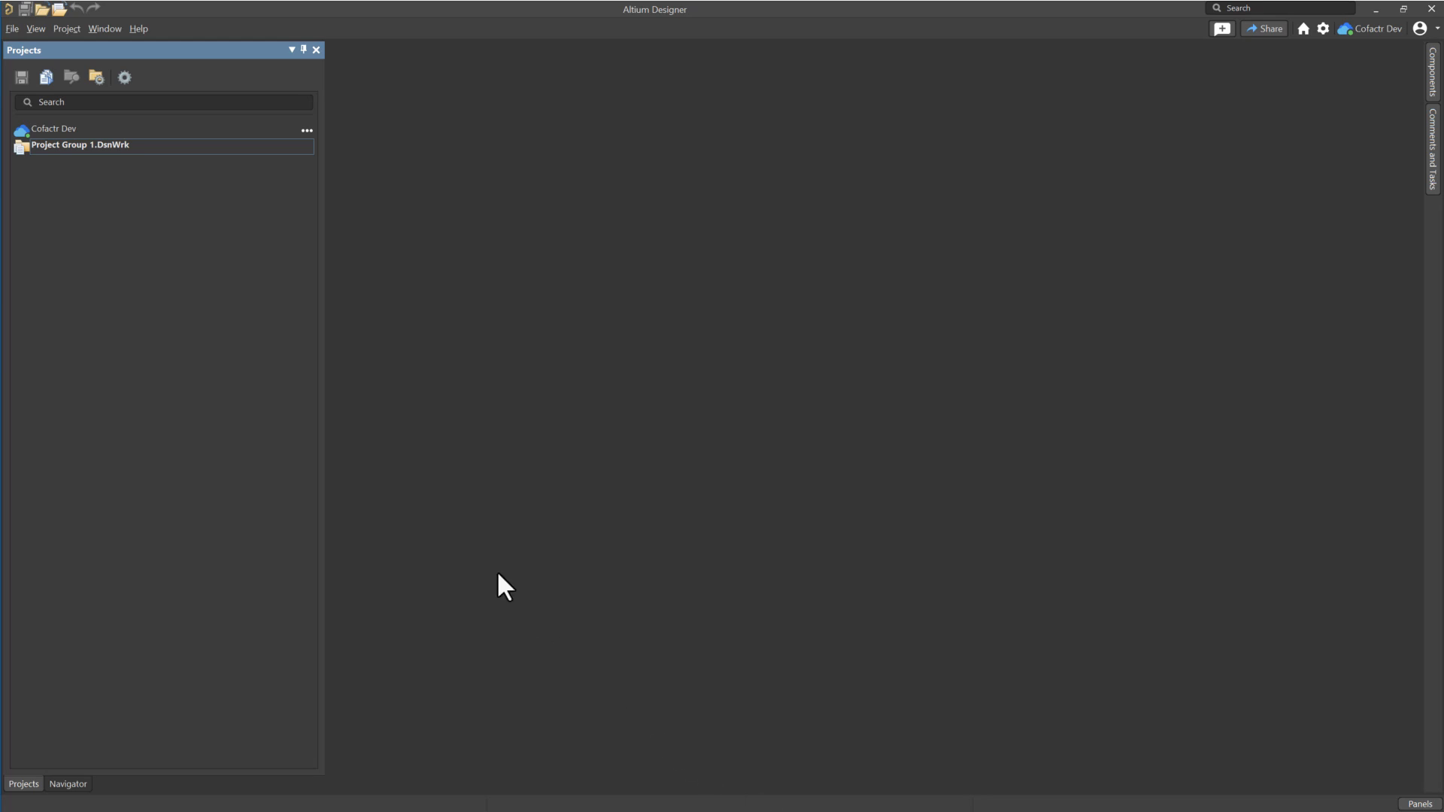
Open the Sample - Kame_PDB.PrjPcb project from the Sample - Kame_PDB folder.
left_click(10, 30)
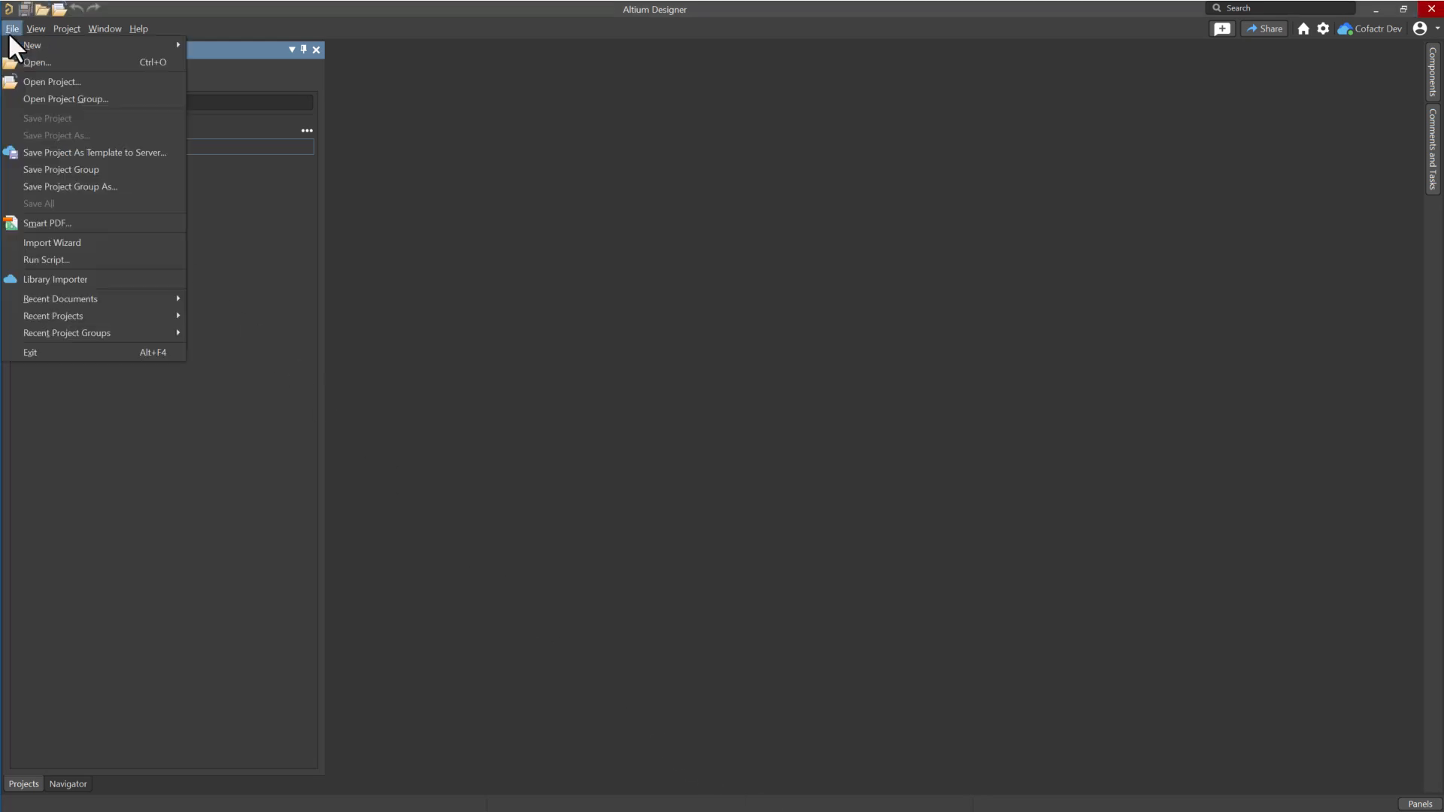
left_click(42, 82)
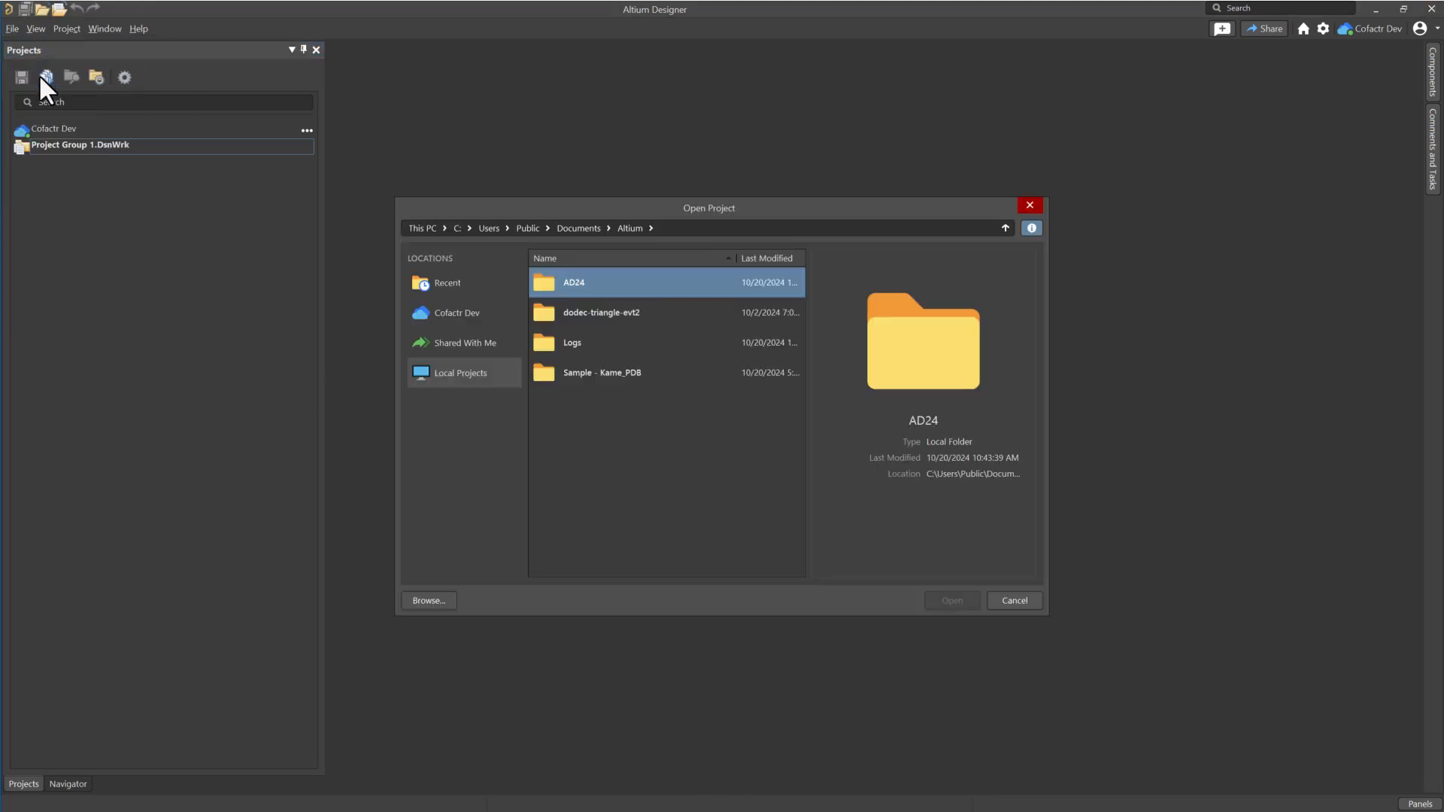
double_click(583, 373)
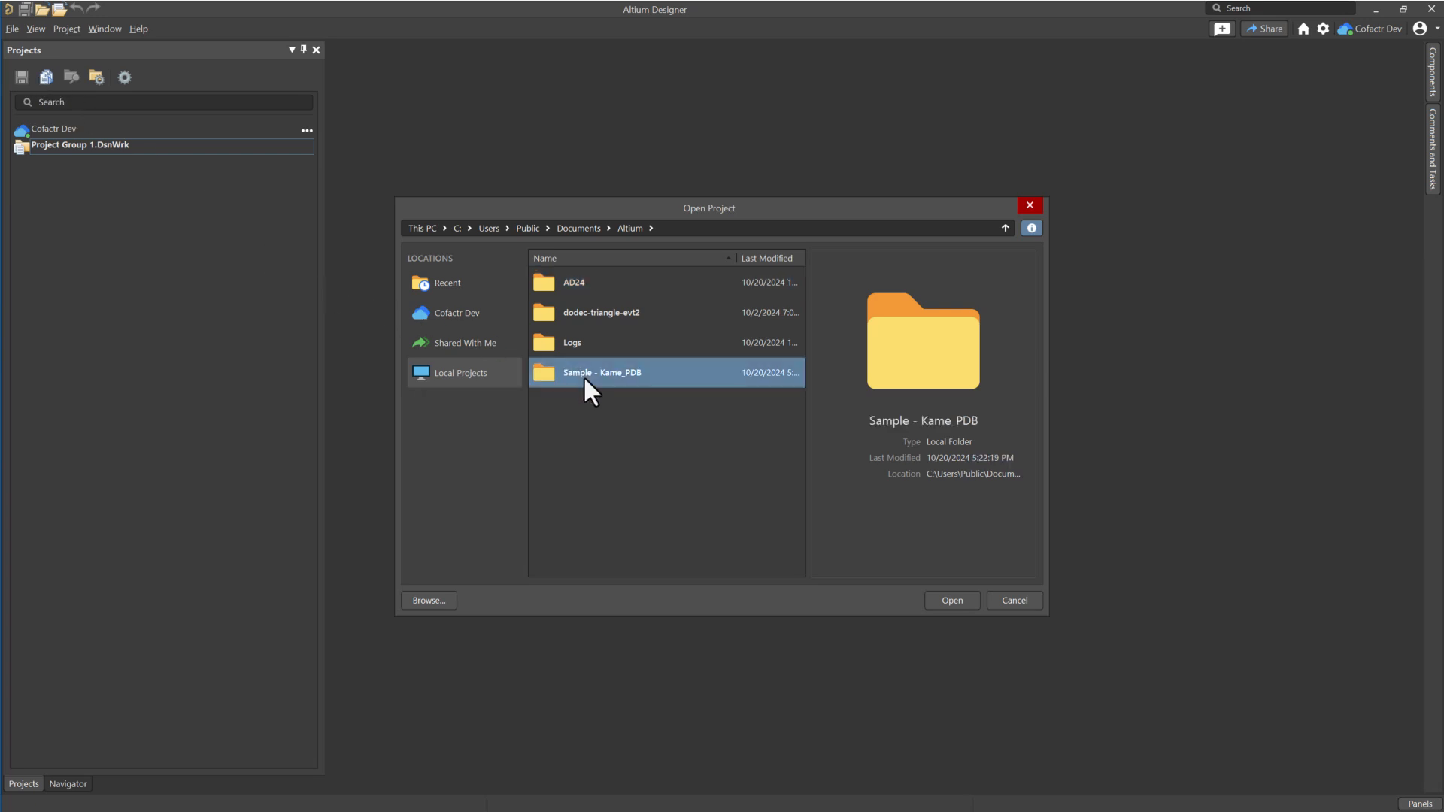
left_click(940, 599)
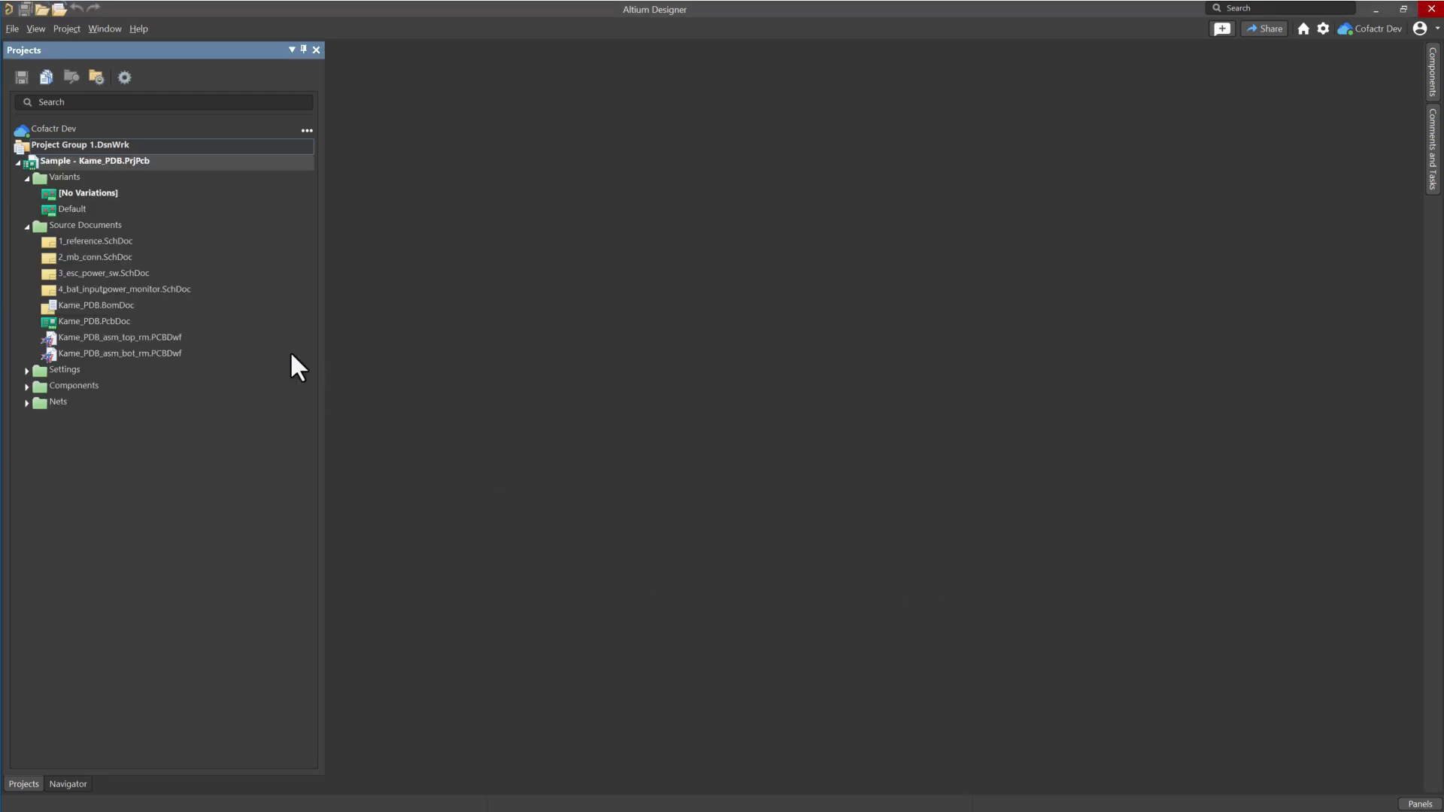
Make the Kame_PDB project available online with the description 'Initial 365 commit'.
right_click(125, 163)
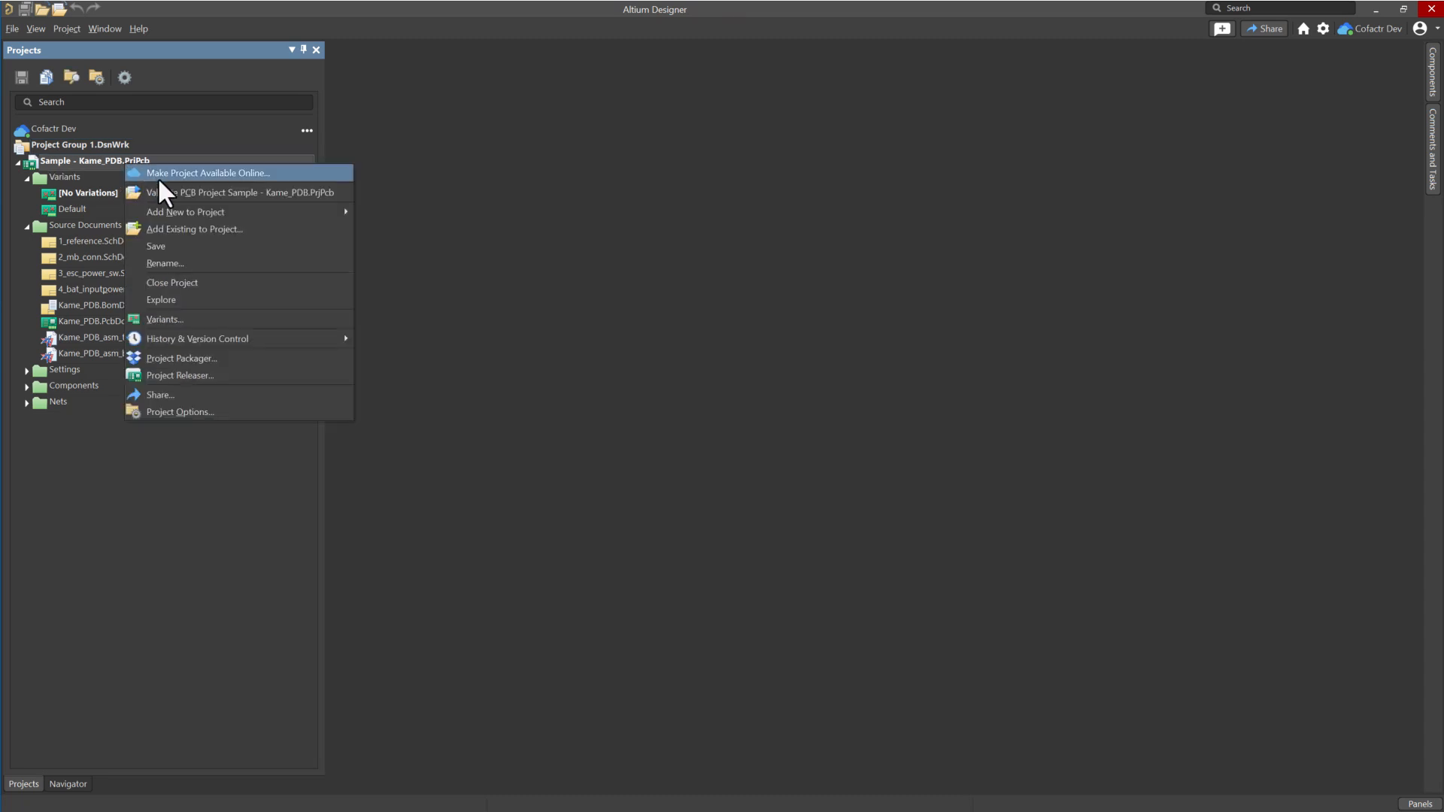
left_click(157, 174)
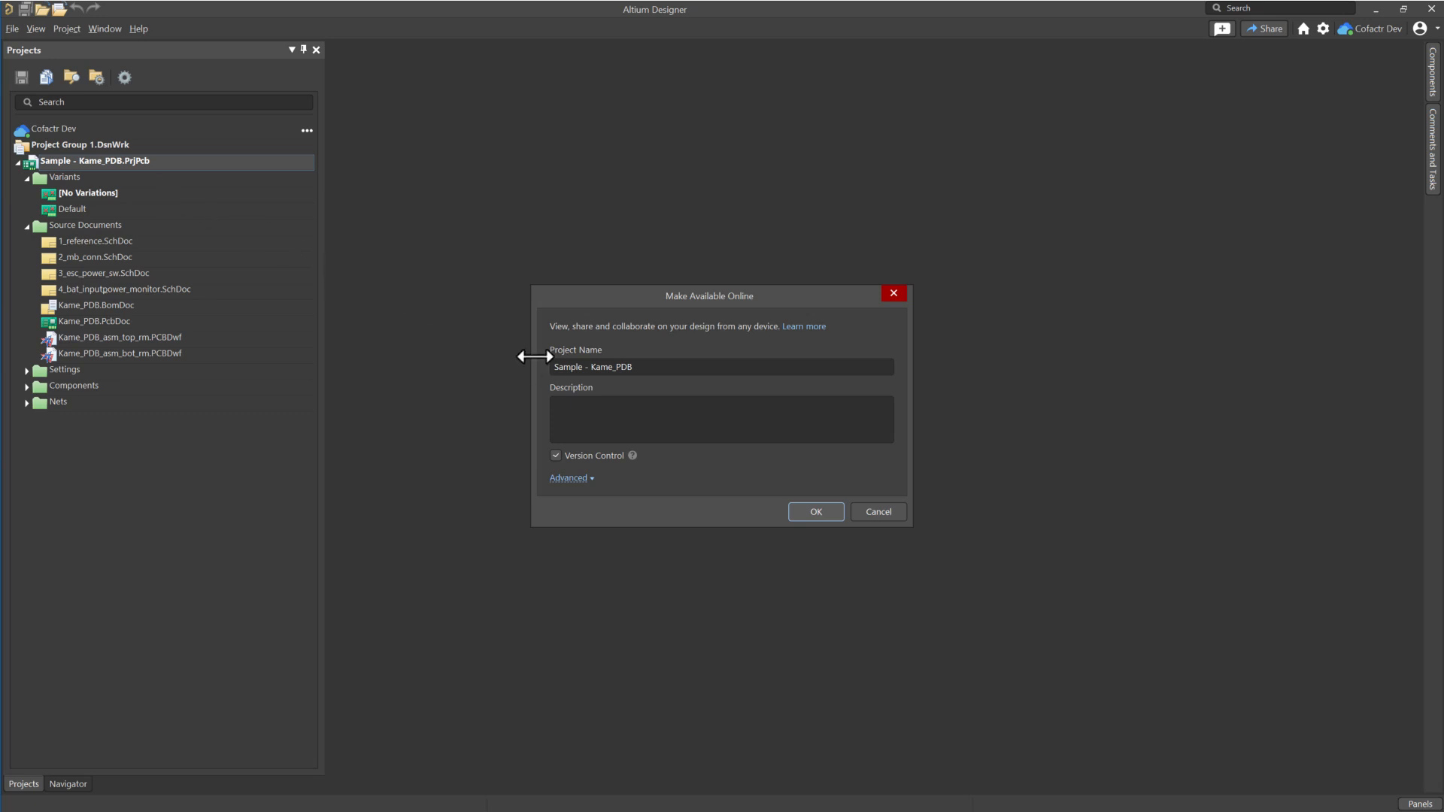
left_click(589, 415)
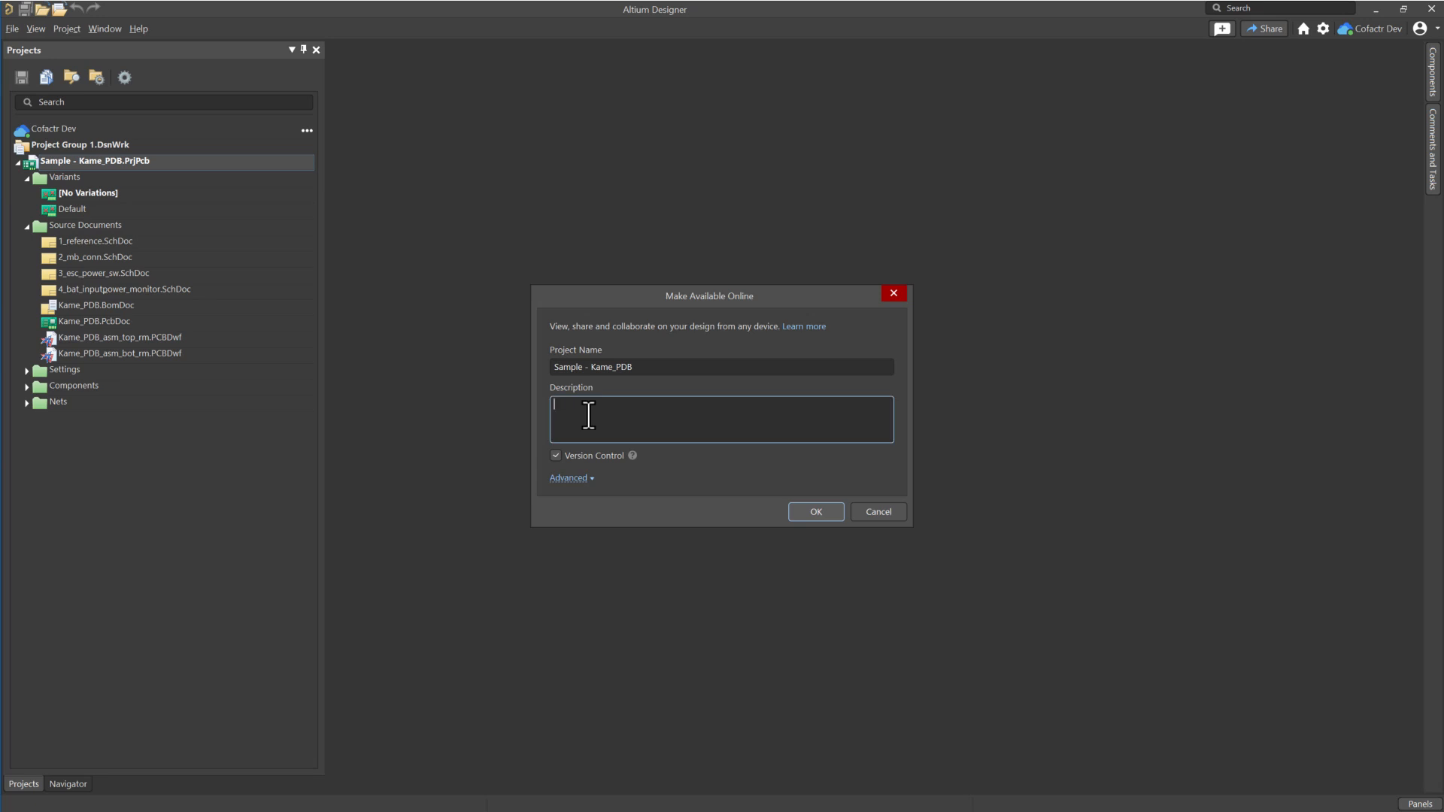
type("Initial 365 commit")
left_click(799, 510)
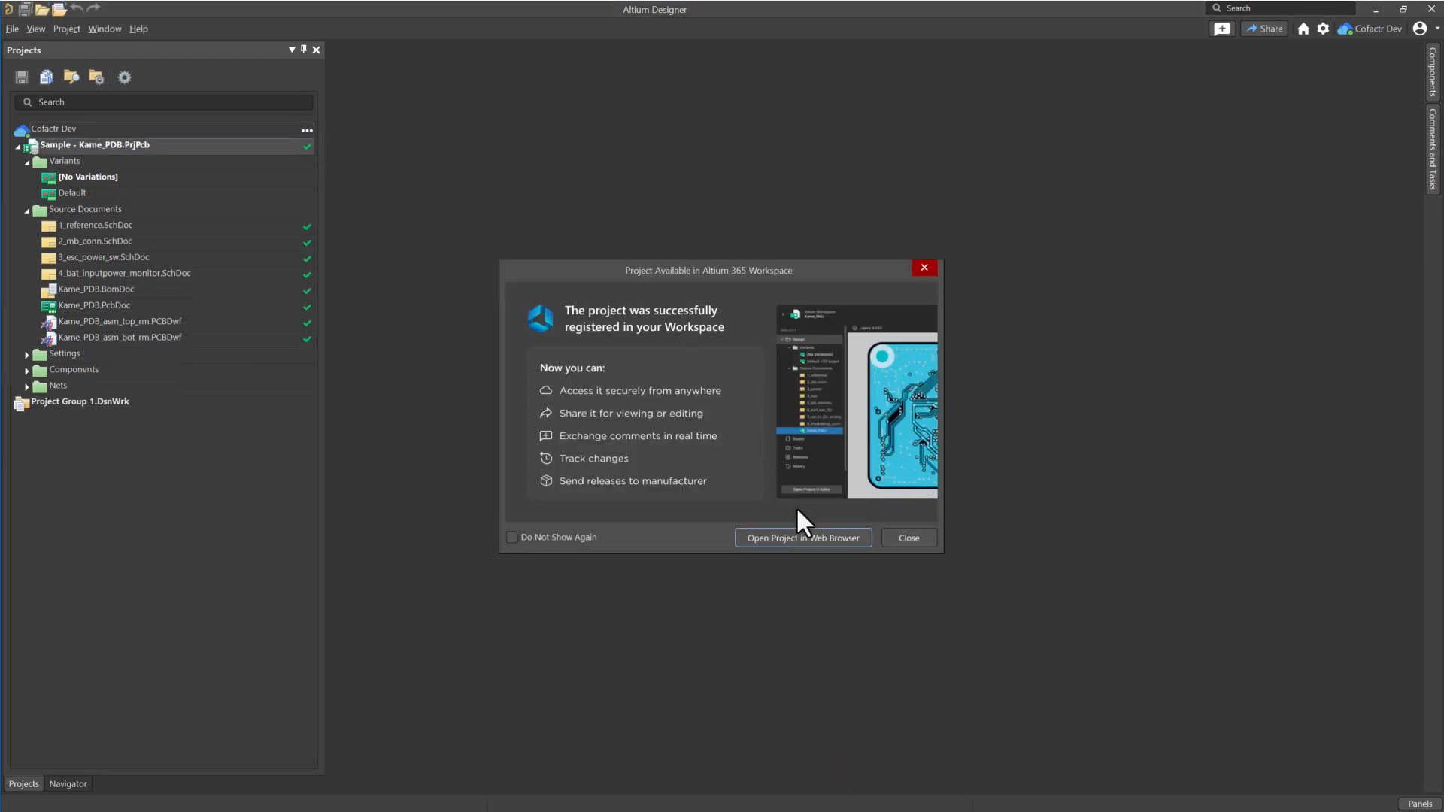
left_click(897, 540)
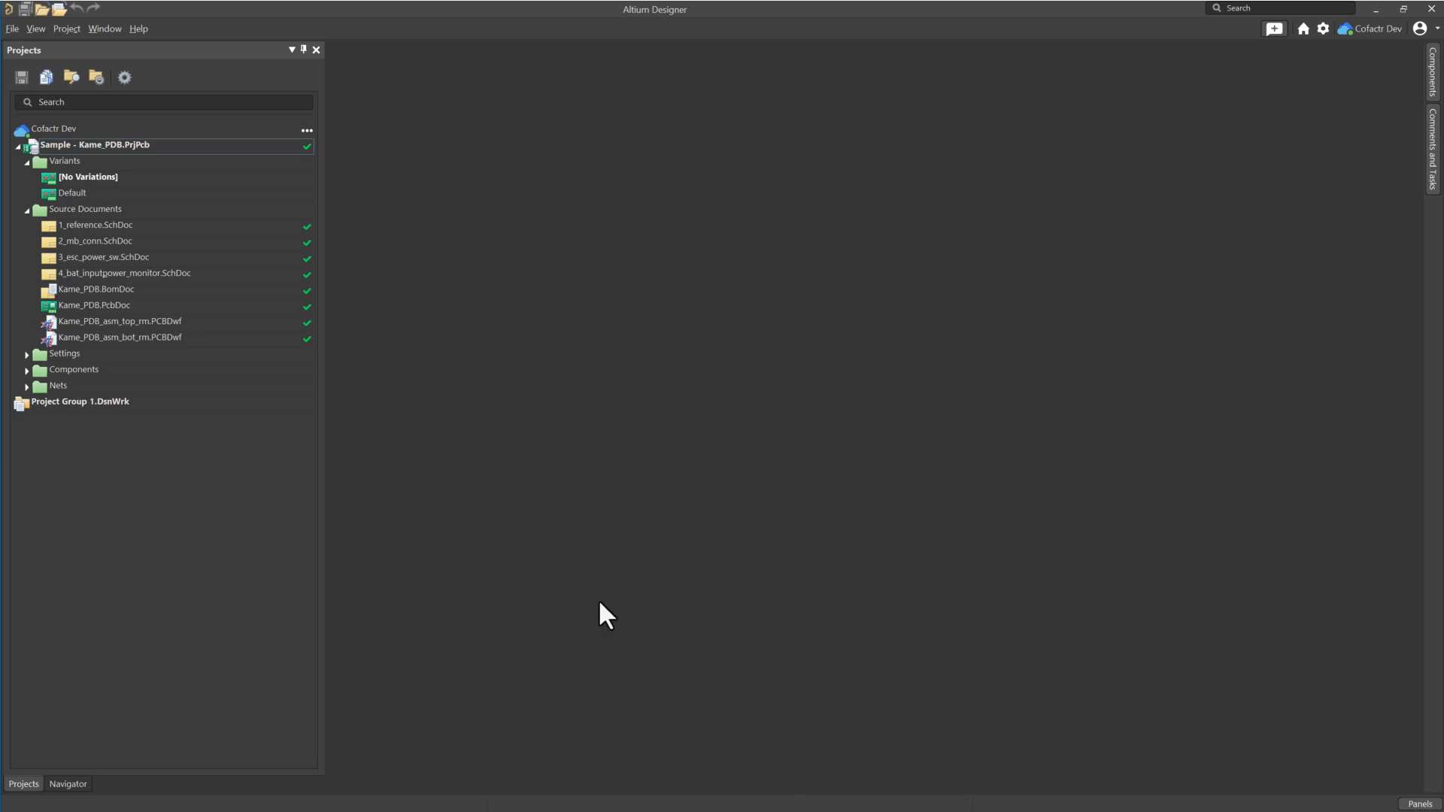
Start the Project Releaser for Kame_PDB, keeping the default source data revision.
right_click(136, 145)
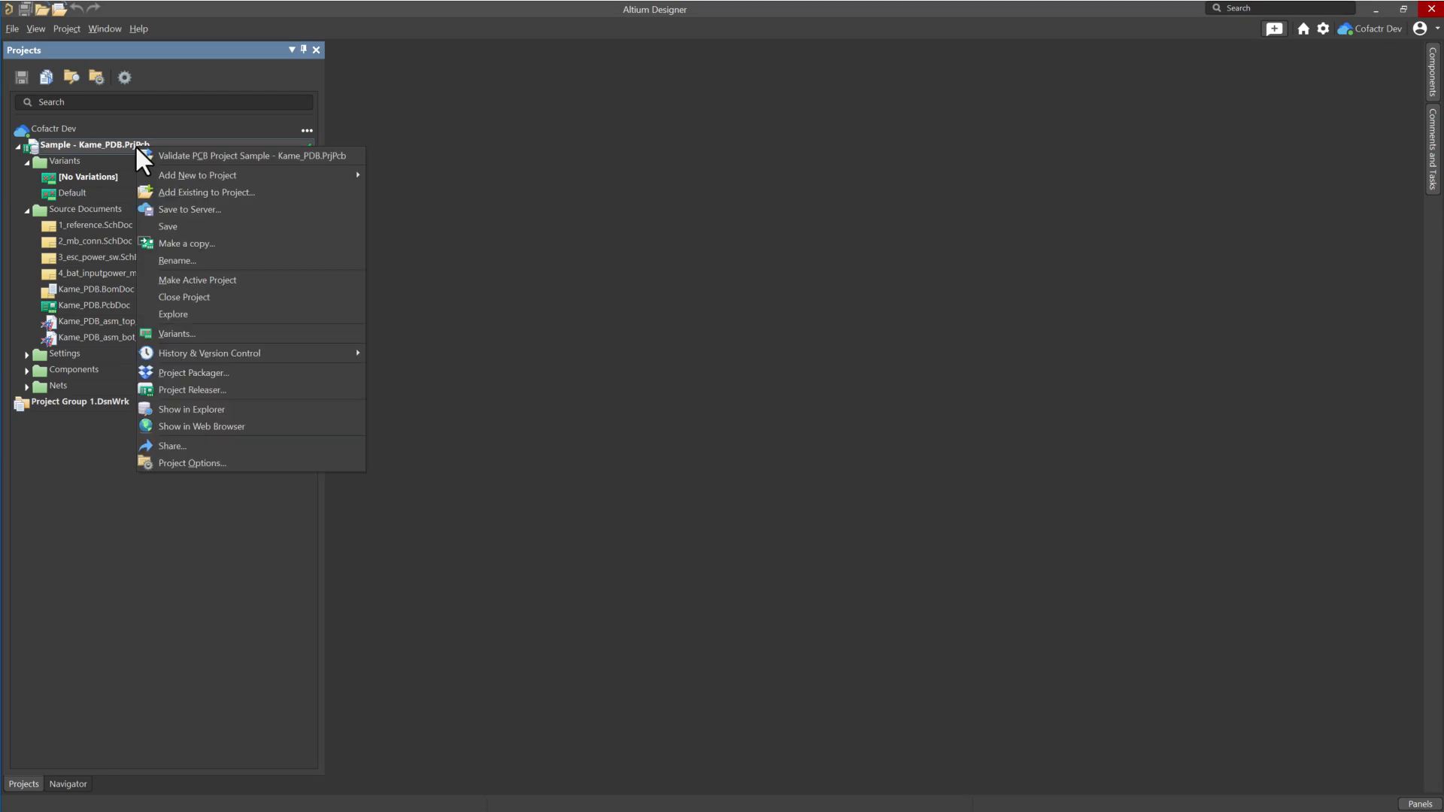
left_click(206, 387)
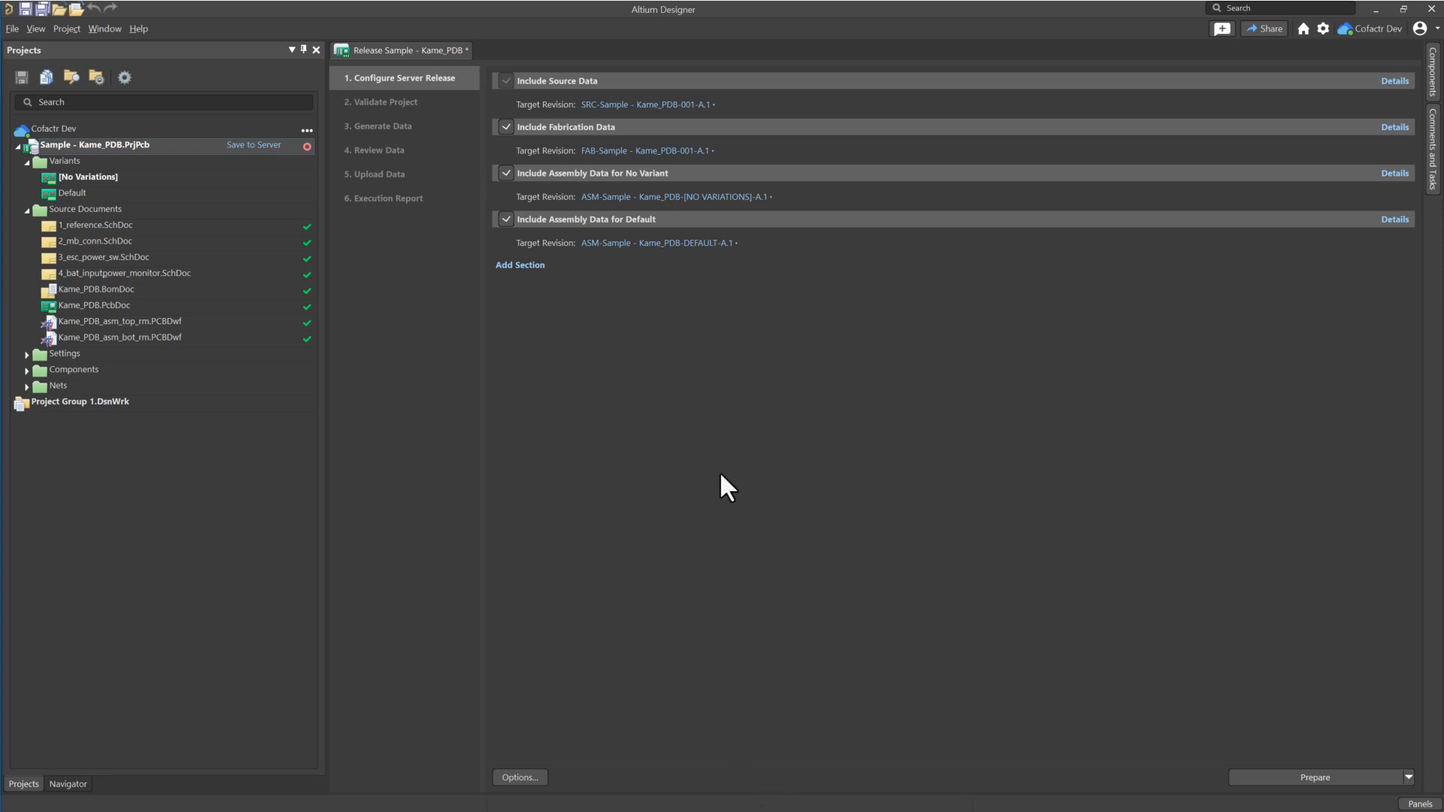
left_click(683, 106)
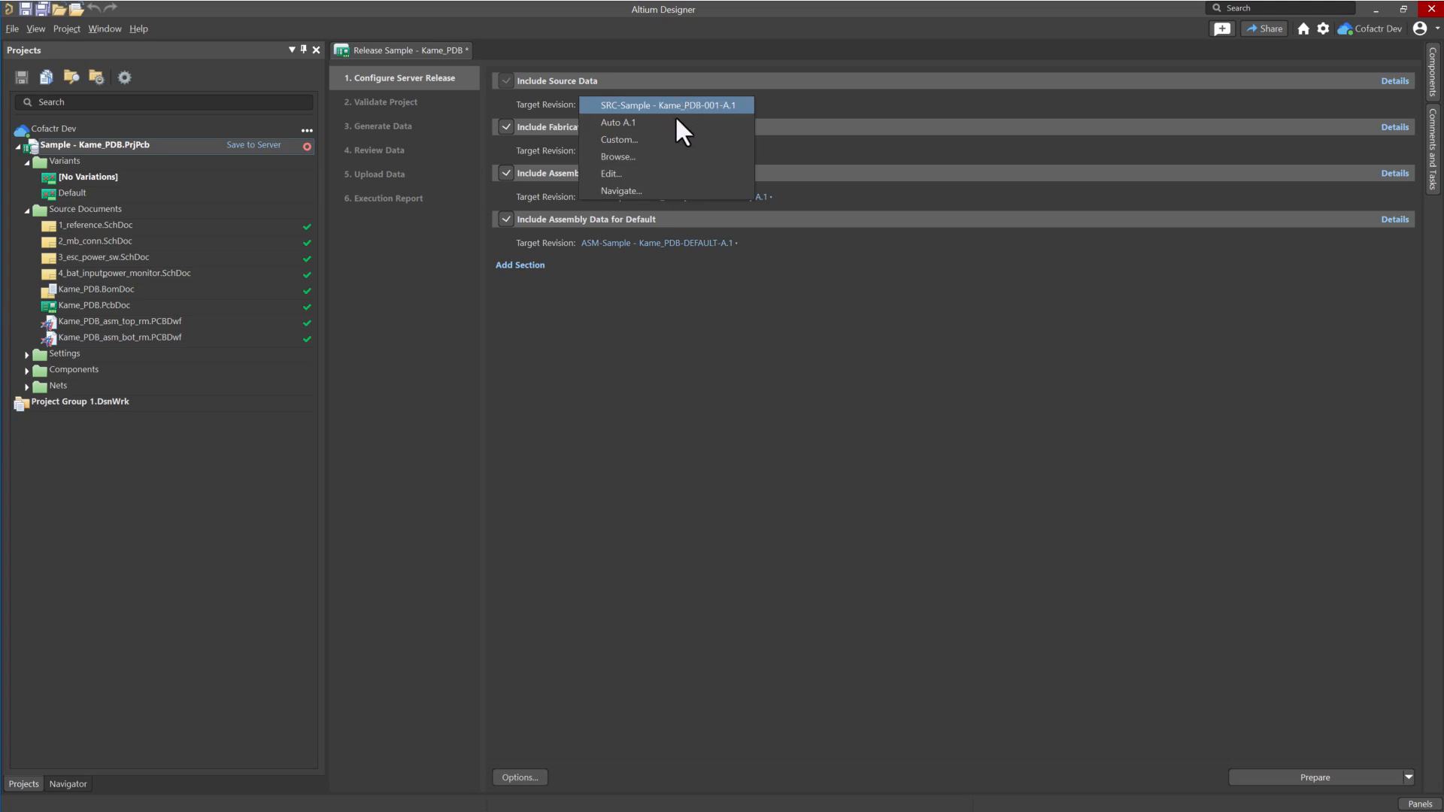
left_click(671, 139)
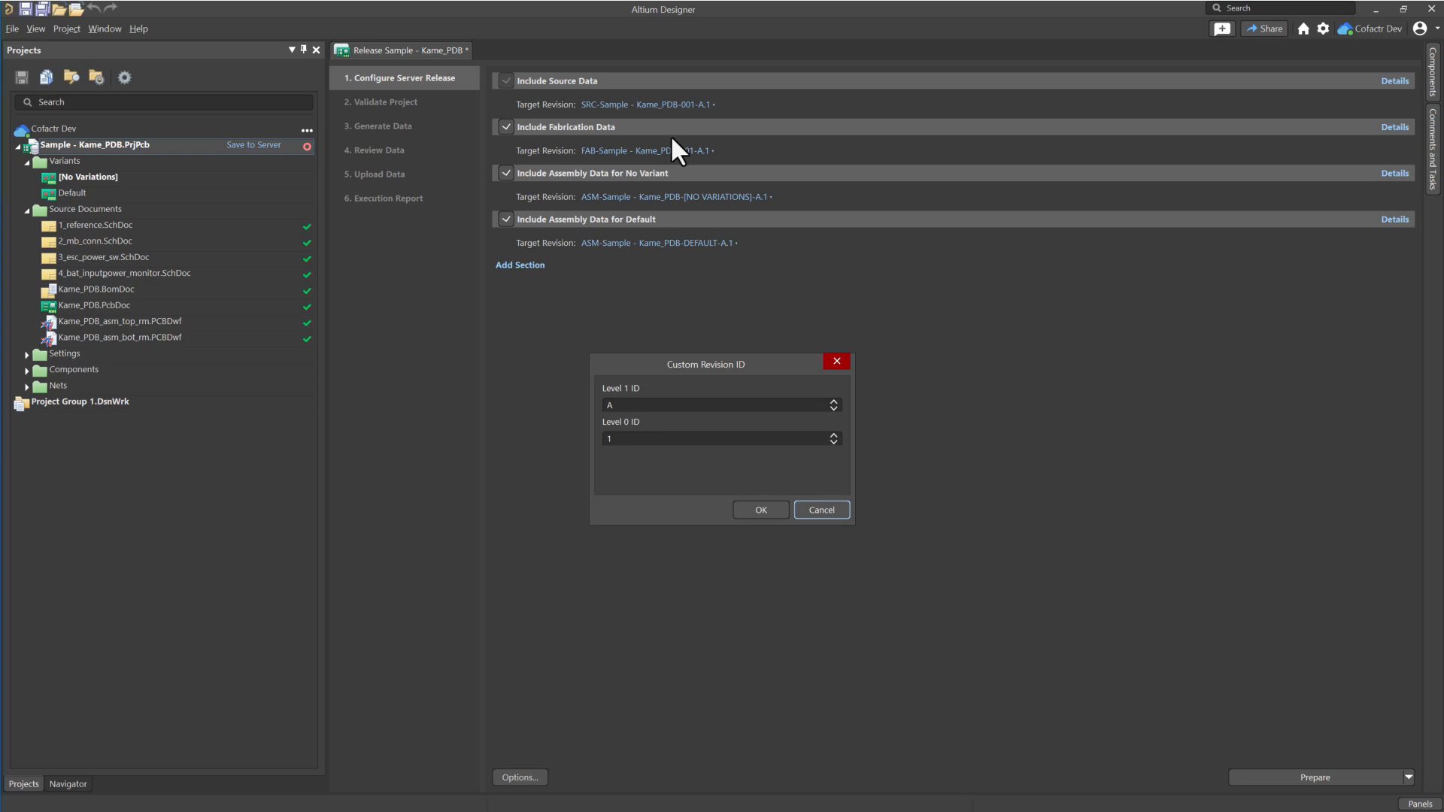
left_click(817, 509)
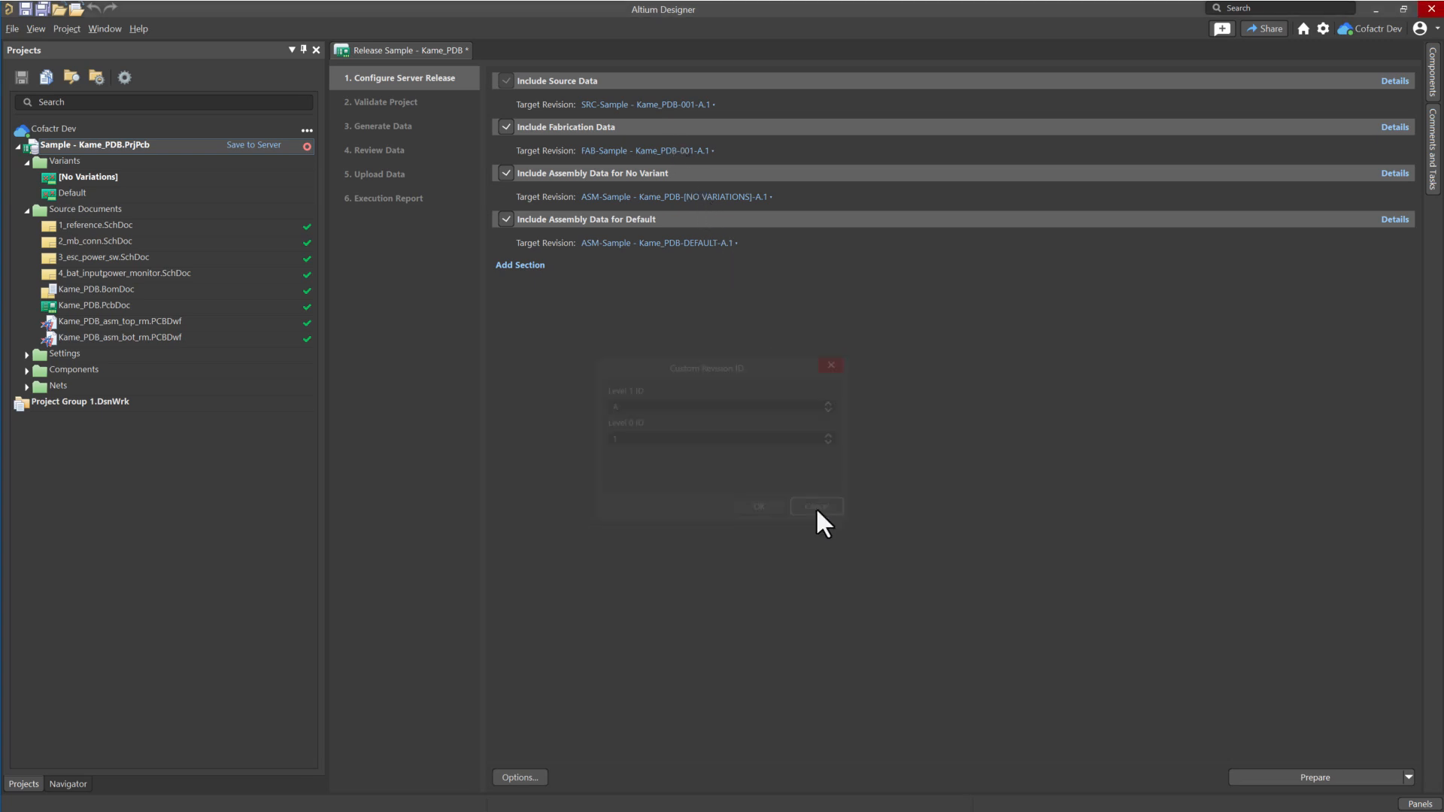
Review source, fabrication and No Variant assembly details, then prepare the release data.
left_click(1395, 81)
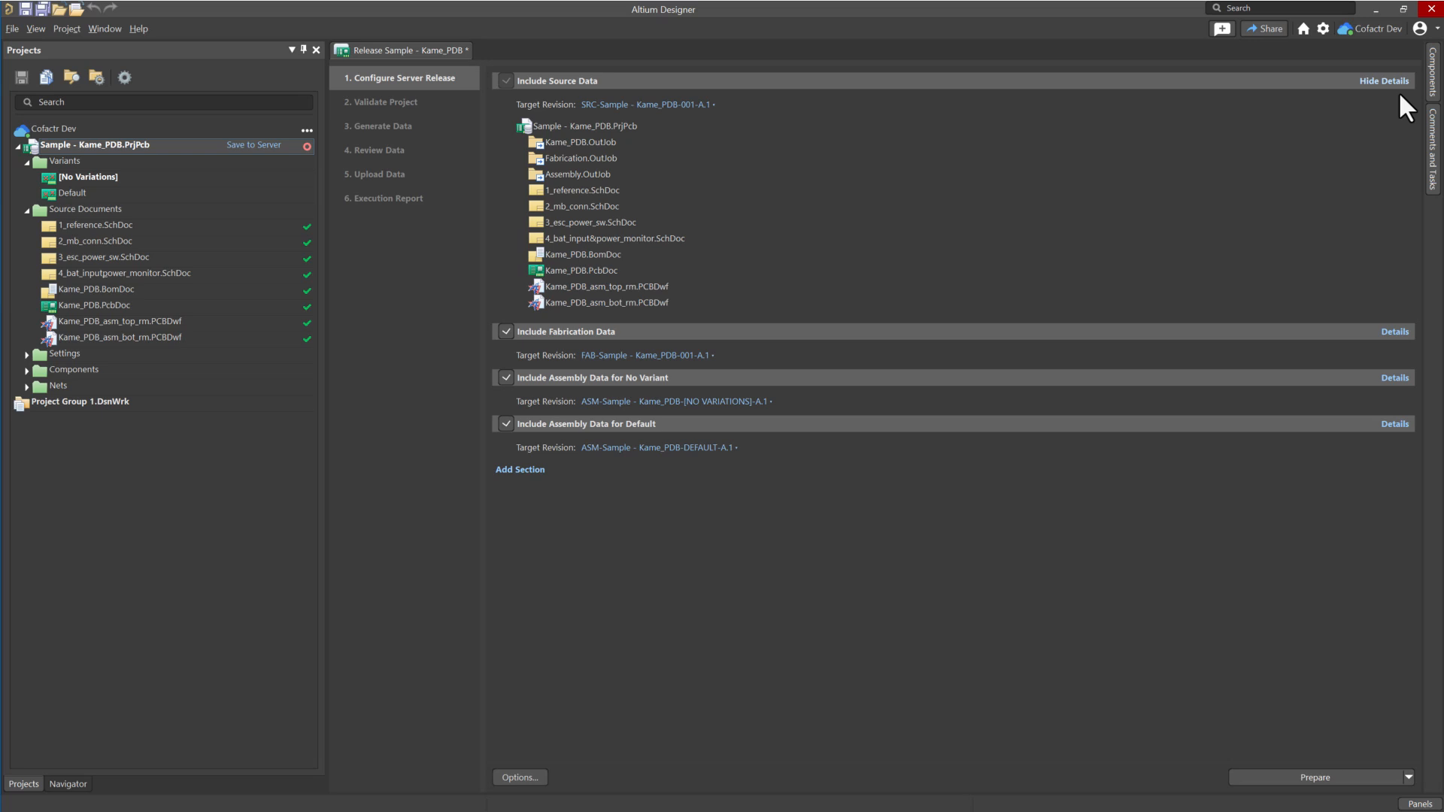
left_click(1395, 333)
left_click(1395, 583)
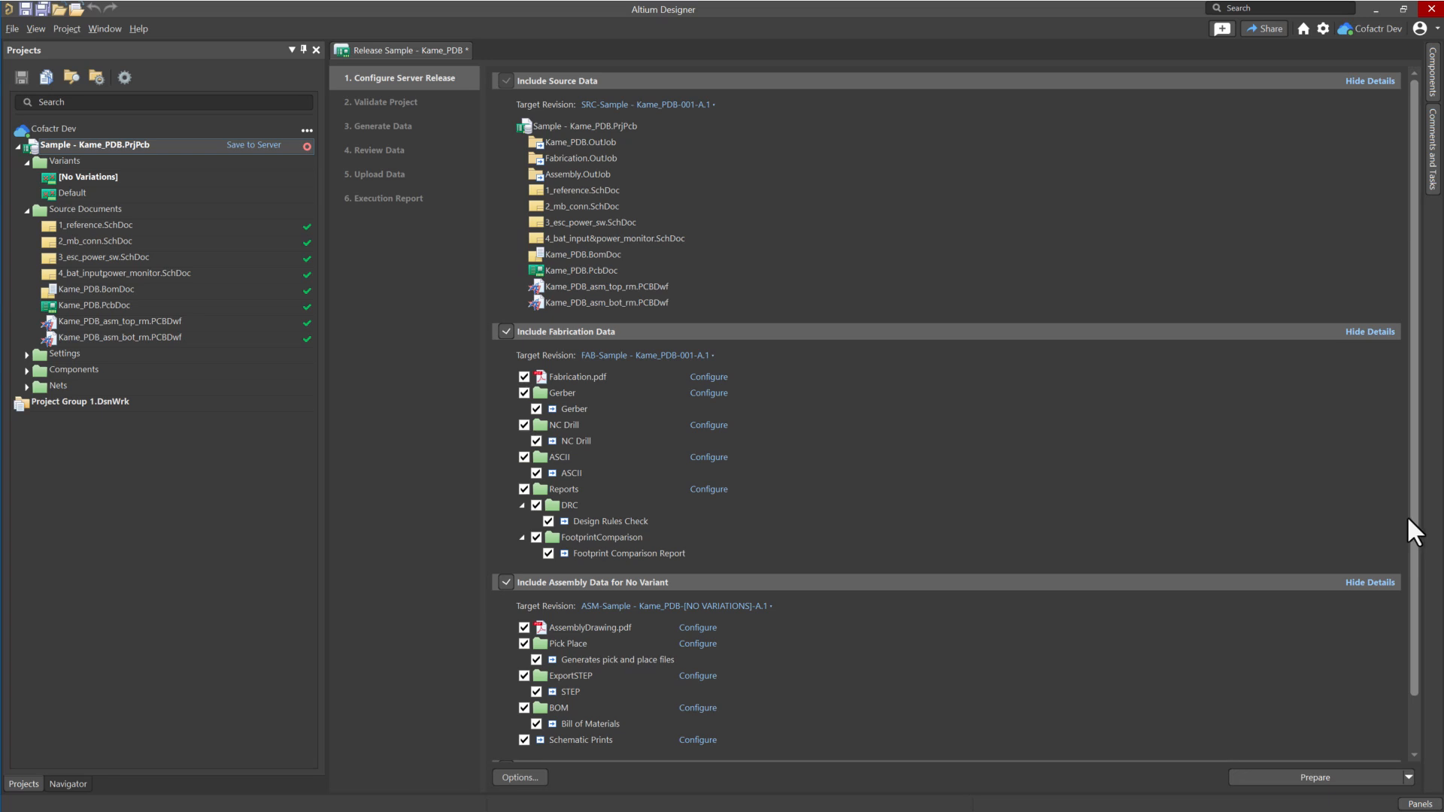
left_click(1317, 775)
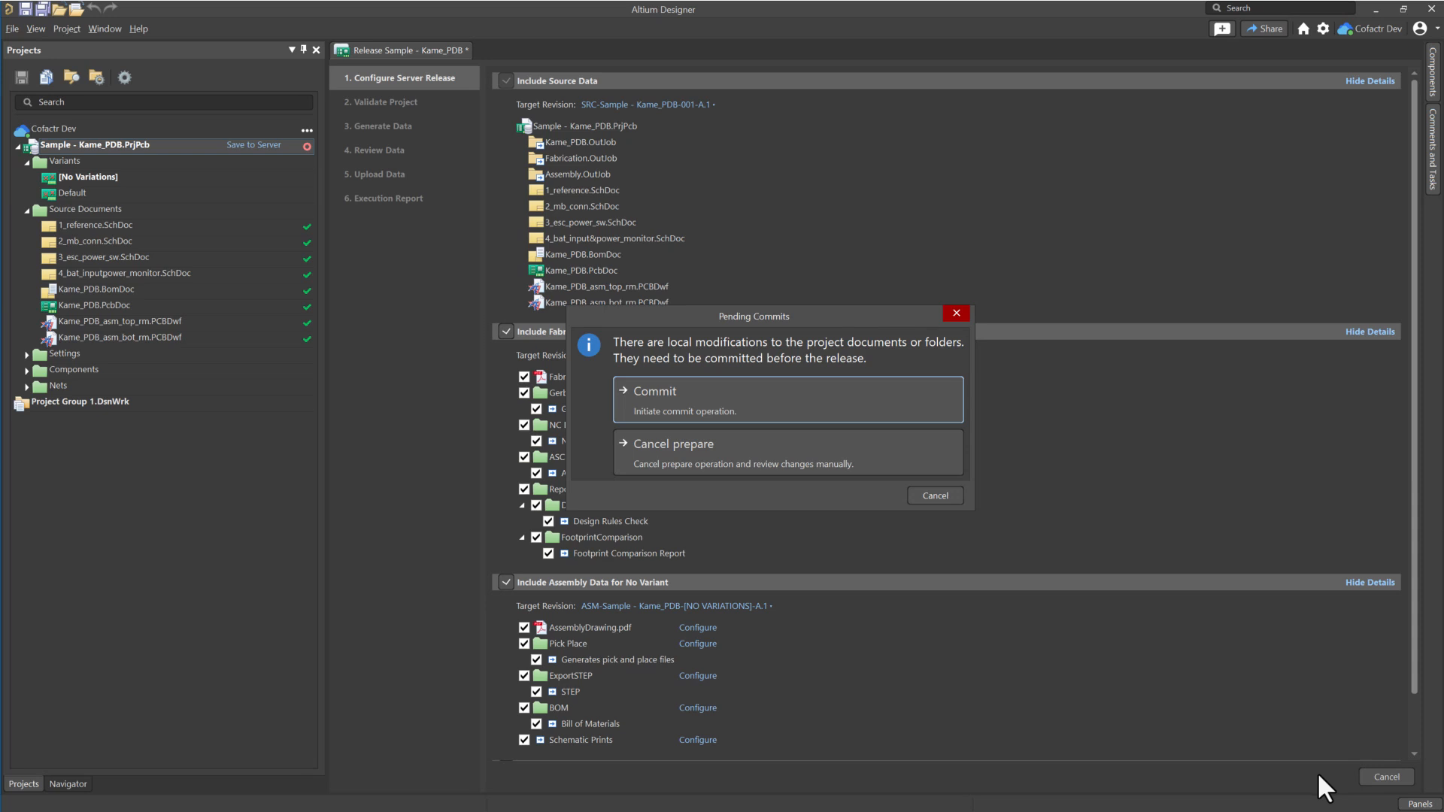
Commit and push the pending changes with the comment 'manufacturing release'.
left_click(761, 408)
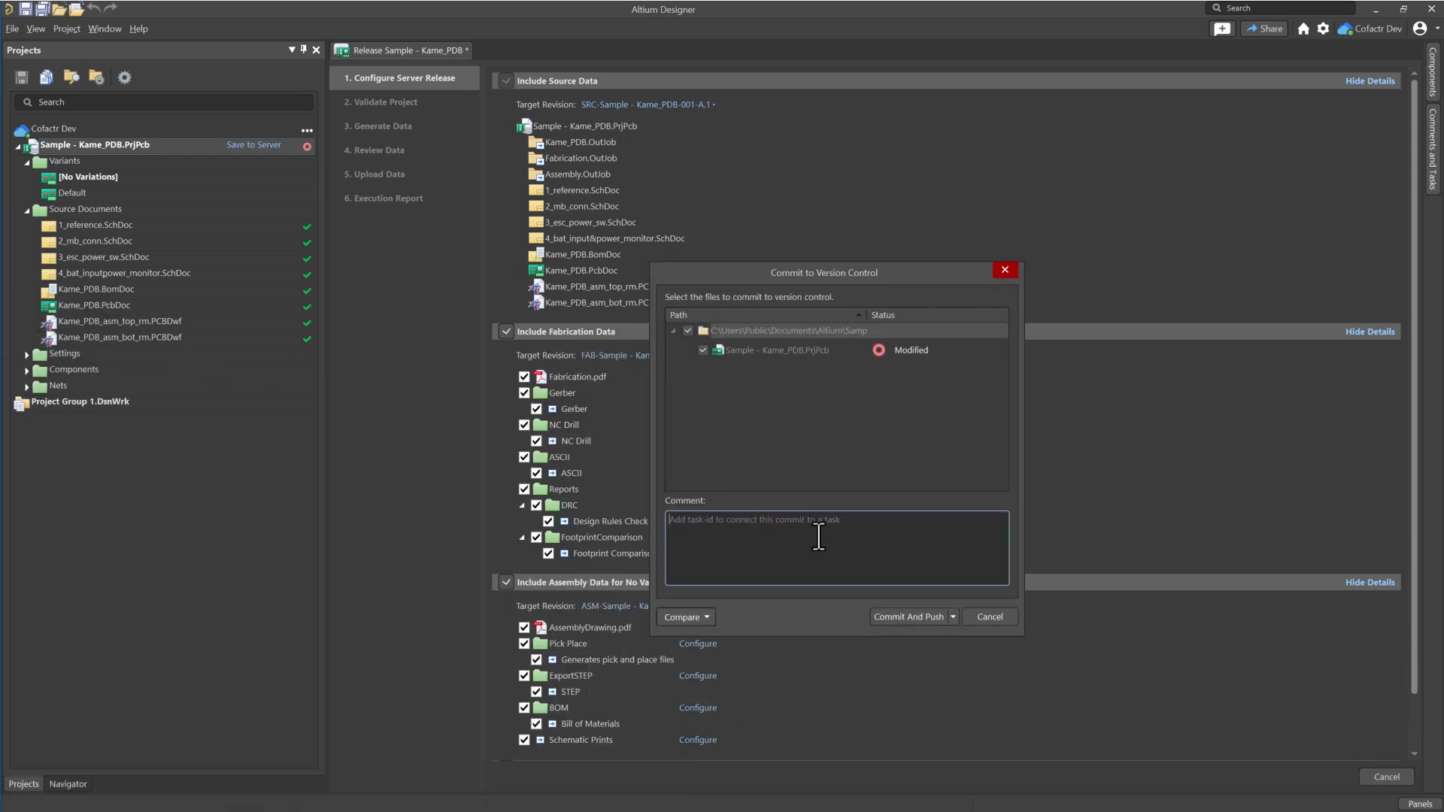
type("manufacturing release")
left_click(900, 618)
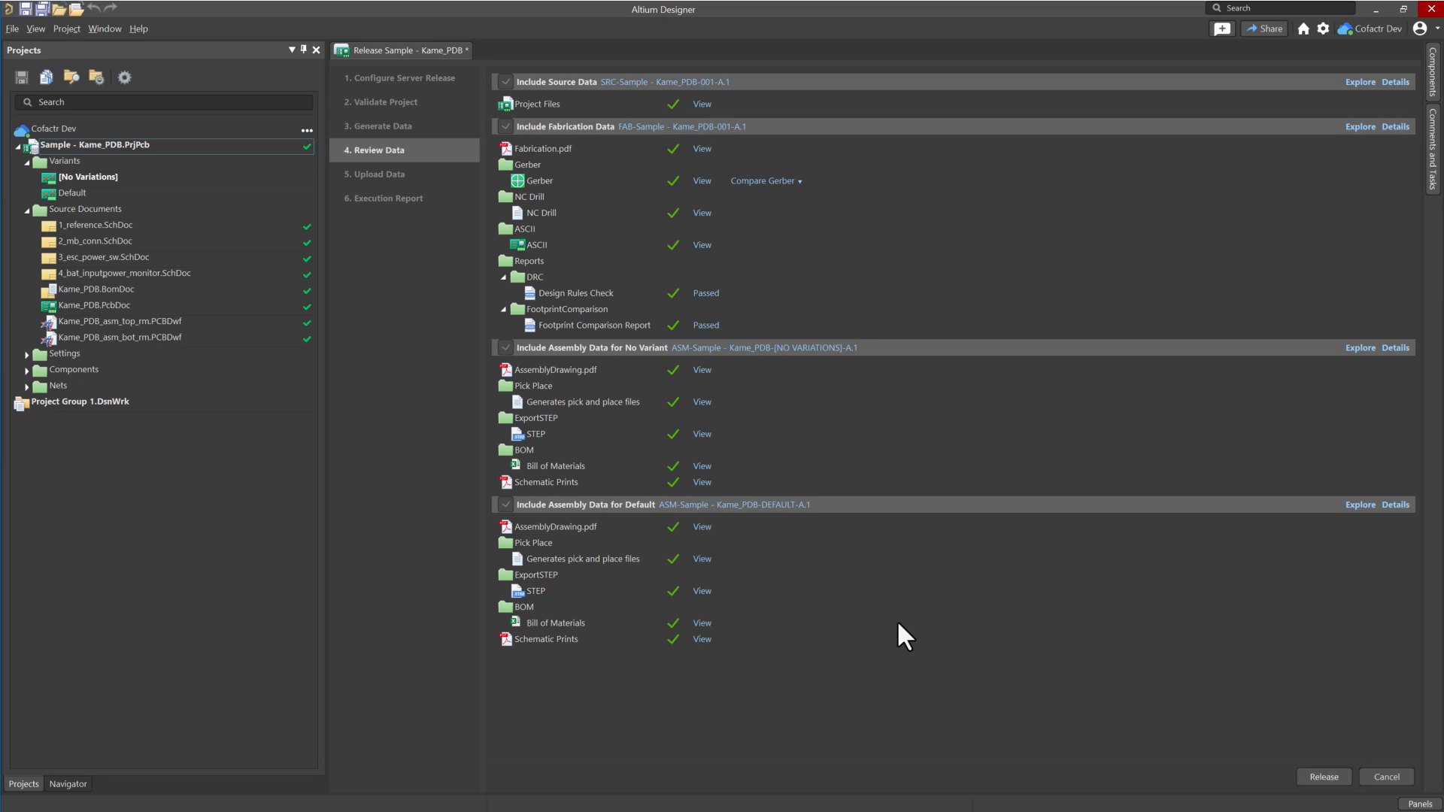
Release the reviewed data with the note 'manufacturing release for CM'.
left_click(1323, 777)
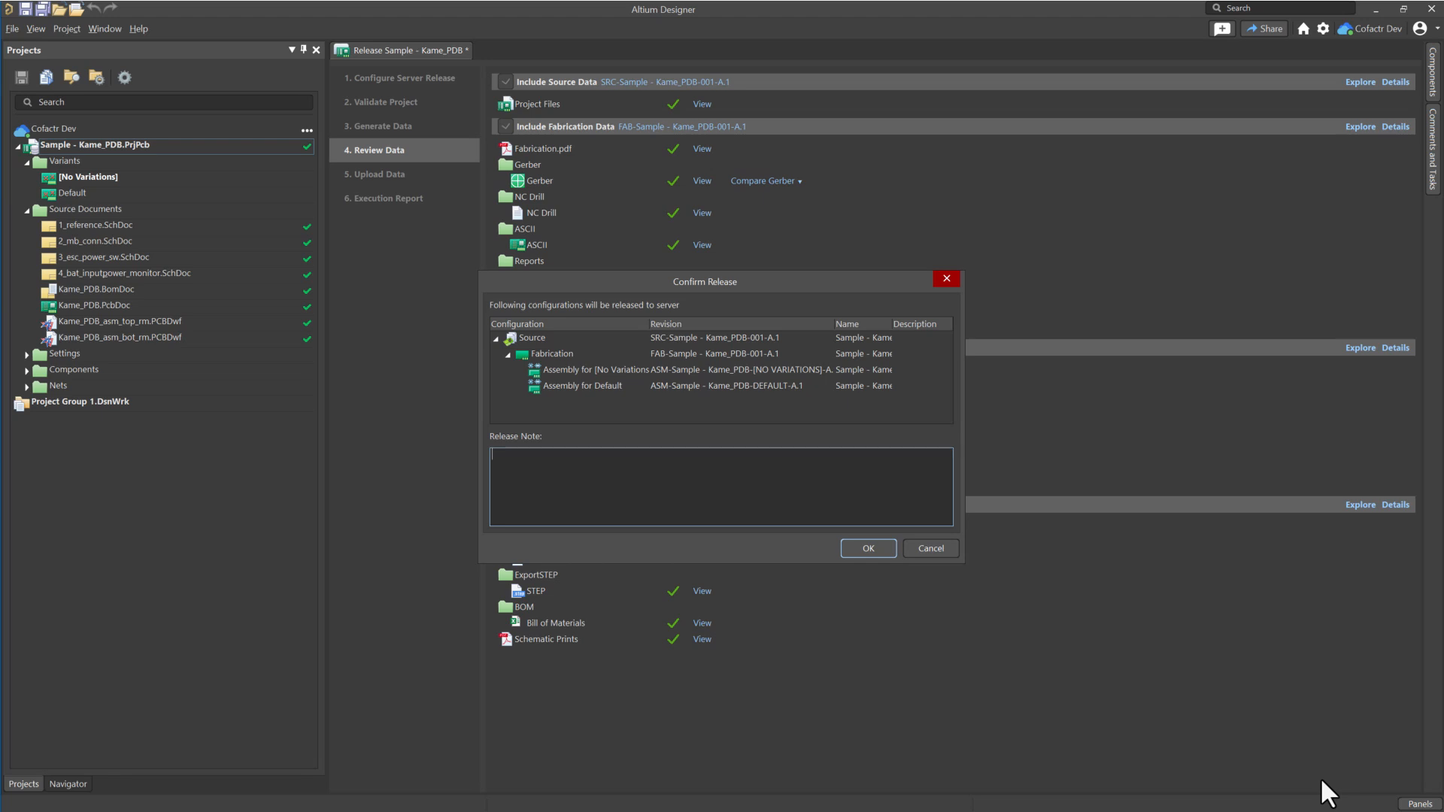
type("manufacturing release for CM")
Confirm the 'manufacturing release for CM' release so its data uploads to Altium 365.
left_click(869, 550)
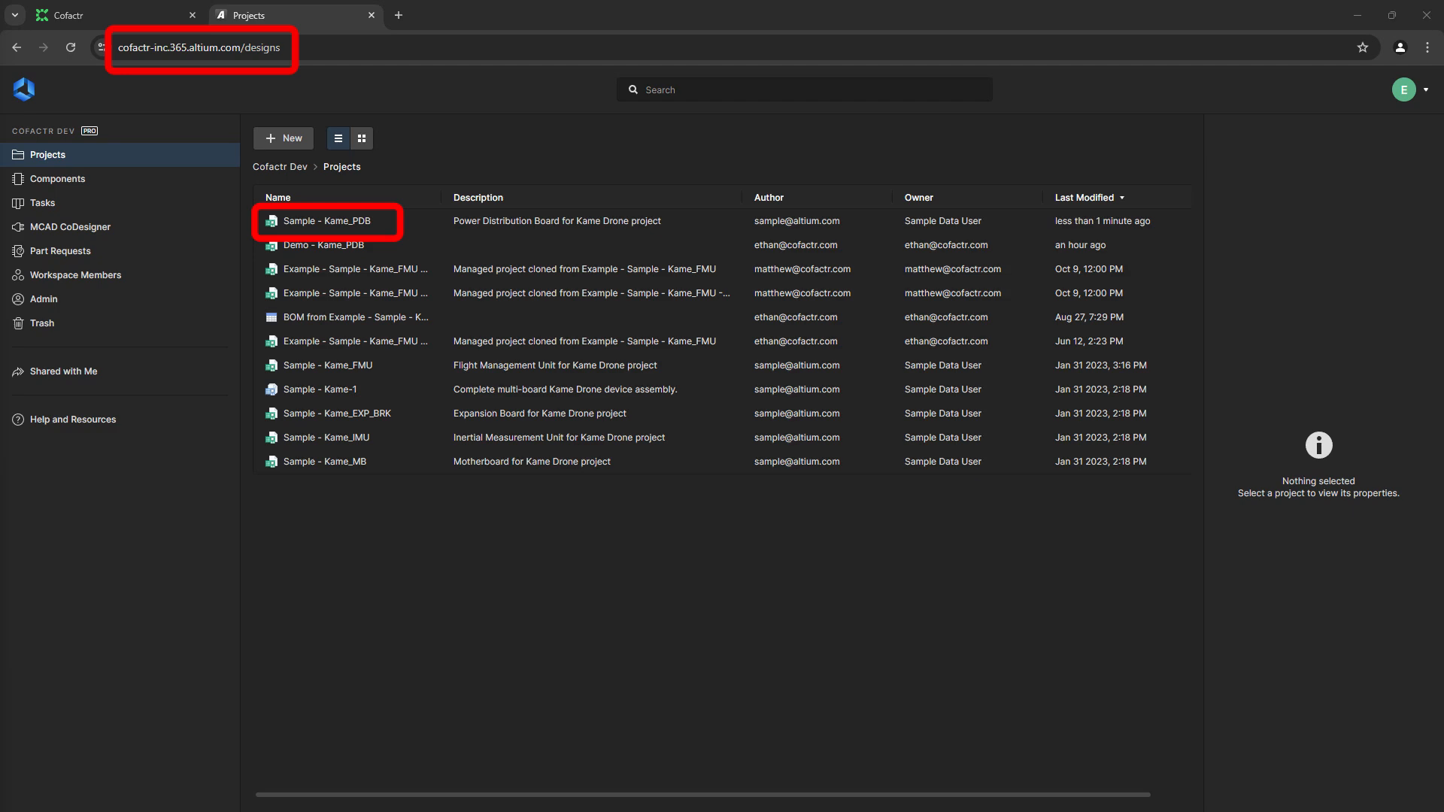
Leave the Altium 365 projects page and scroll Cofactr's Integrations marketplace to PLM/PDM.
left_click(368, 16)
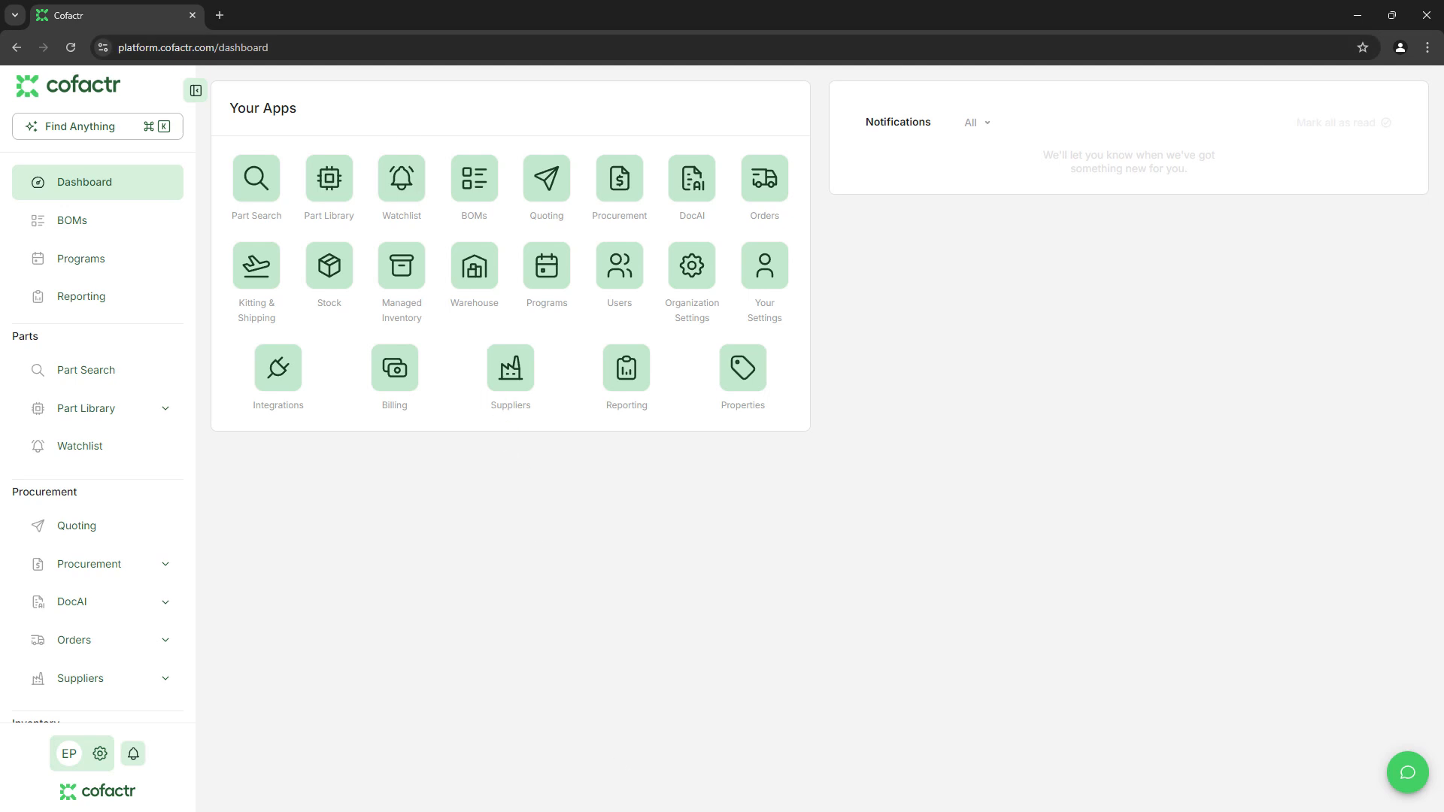
left_click(600, 811)
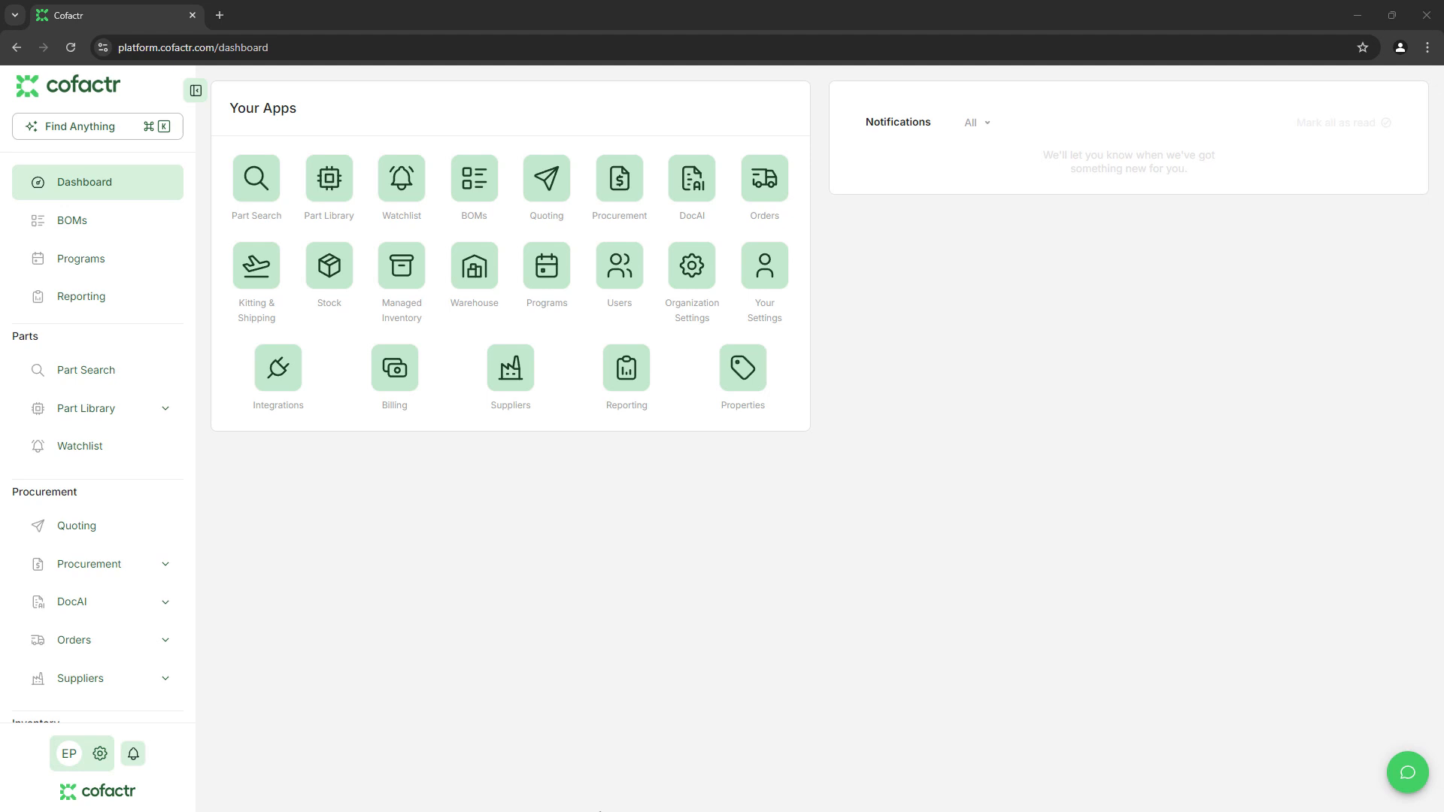
left_click(280, 384)
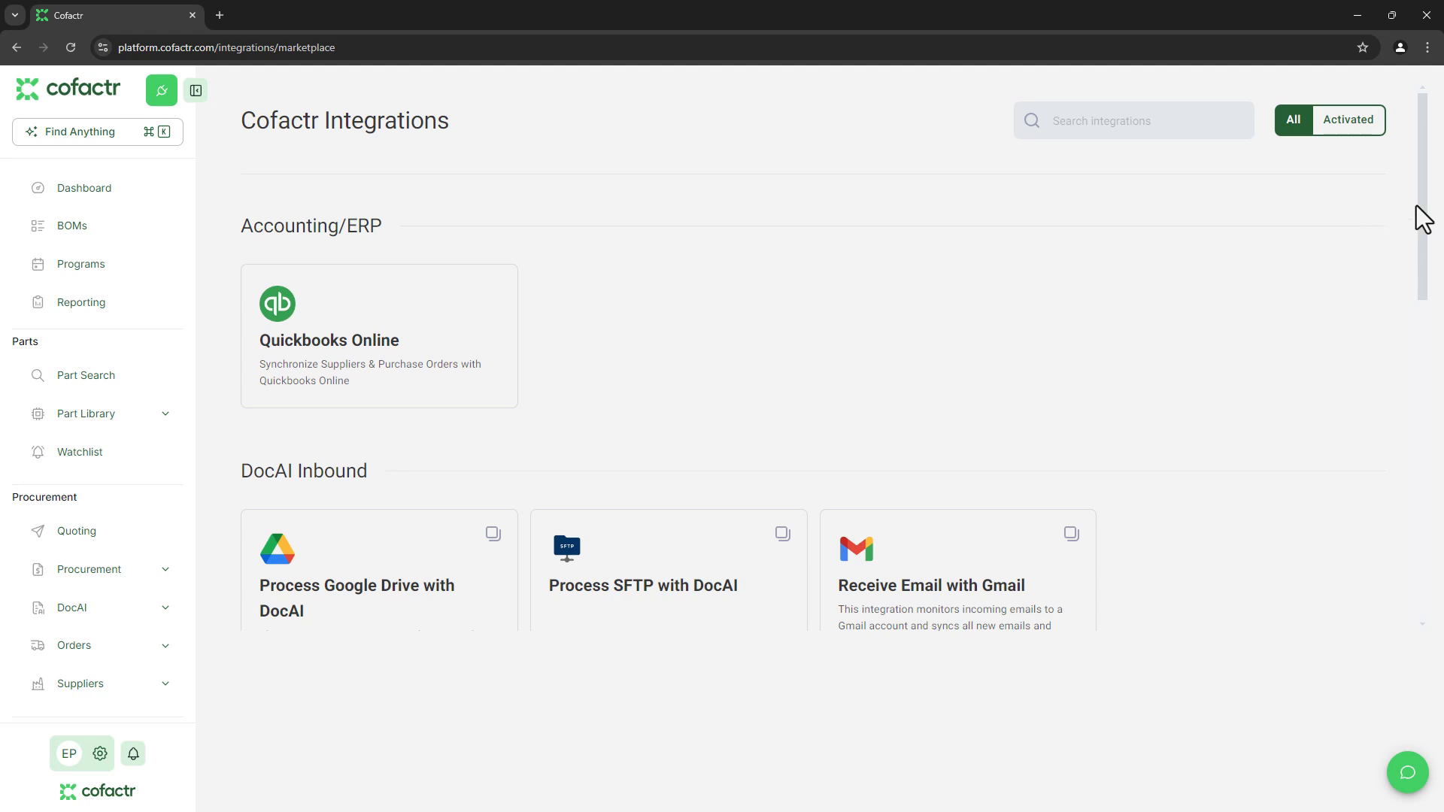
left_click_drag(1422, 217, 1424, 570)
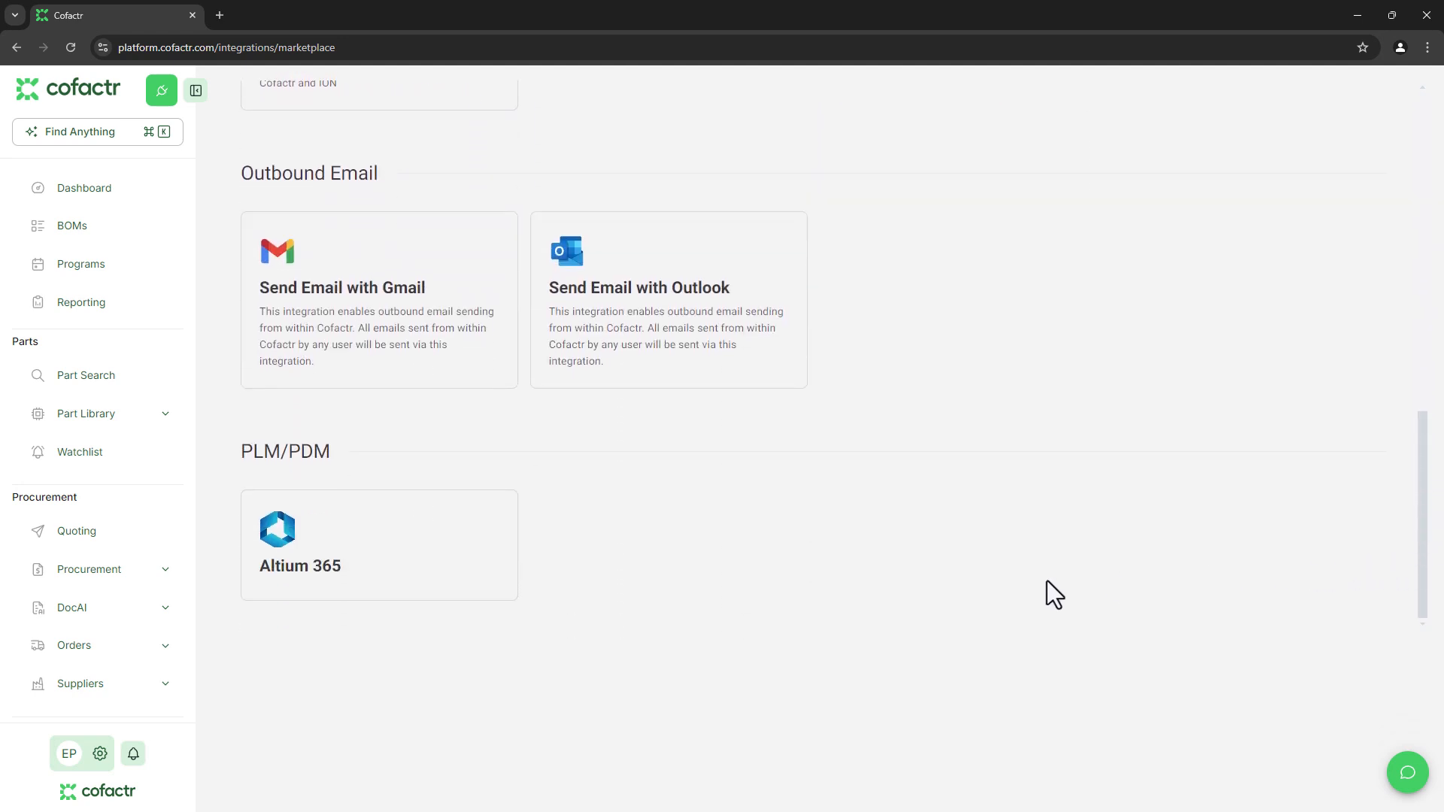
Configure the Altium 365 integration past Initial Configuration and connect the Nexar Connection.
left_click(431, 573)
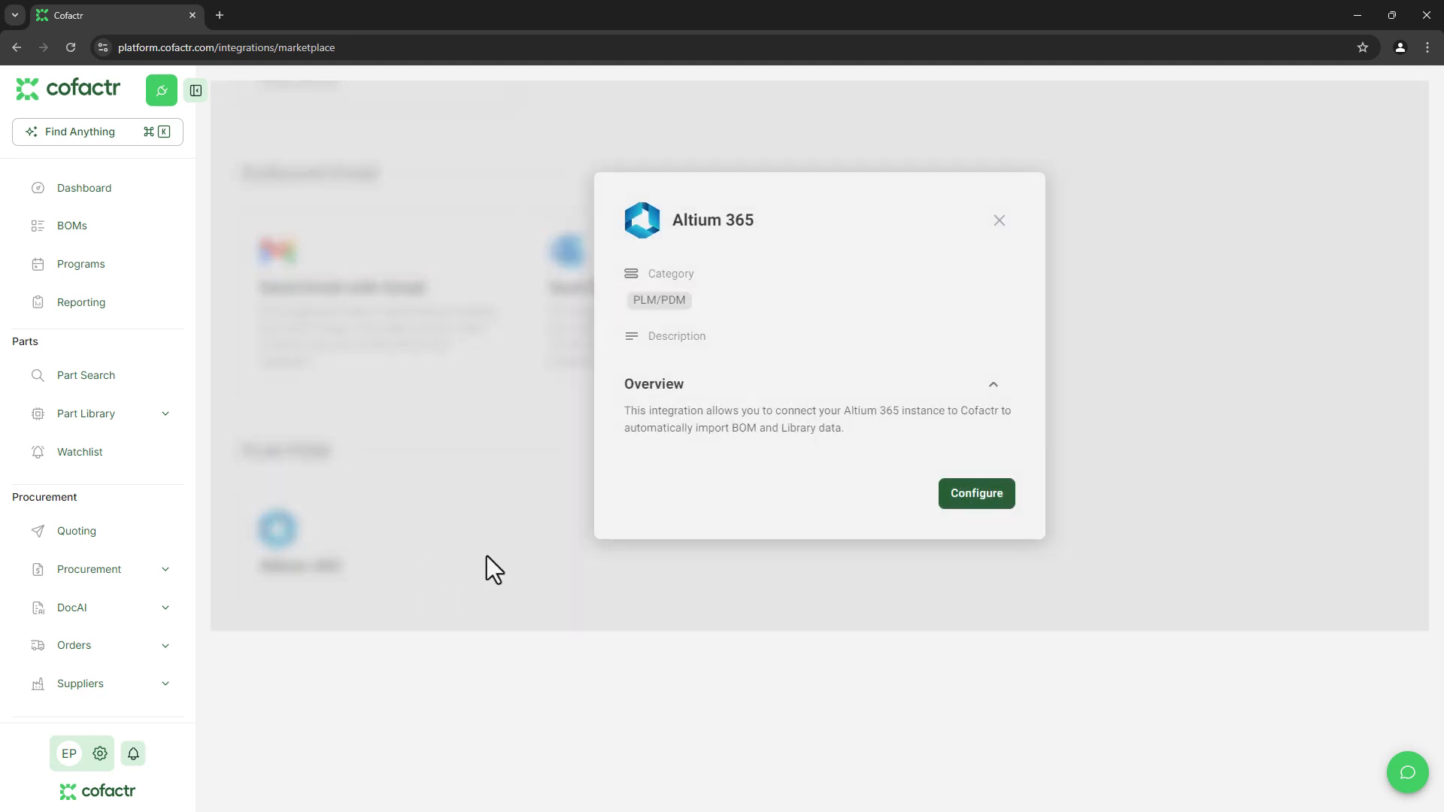
left_click(978, 507)
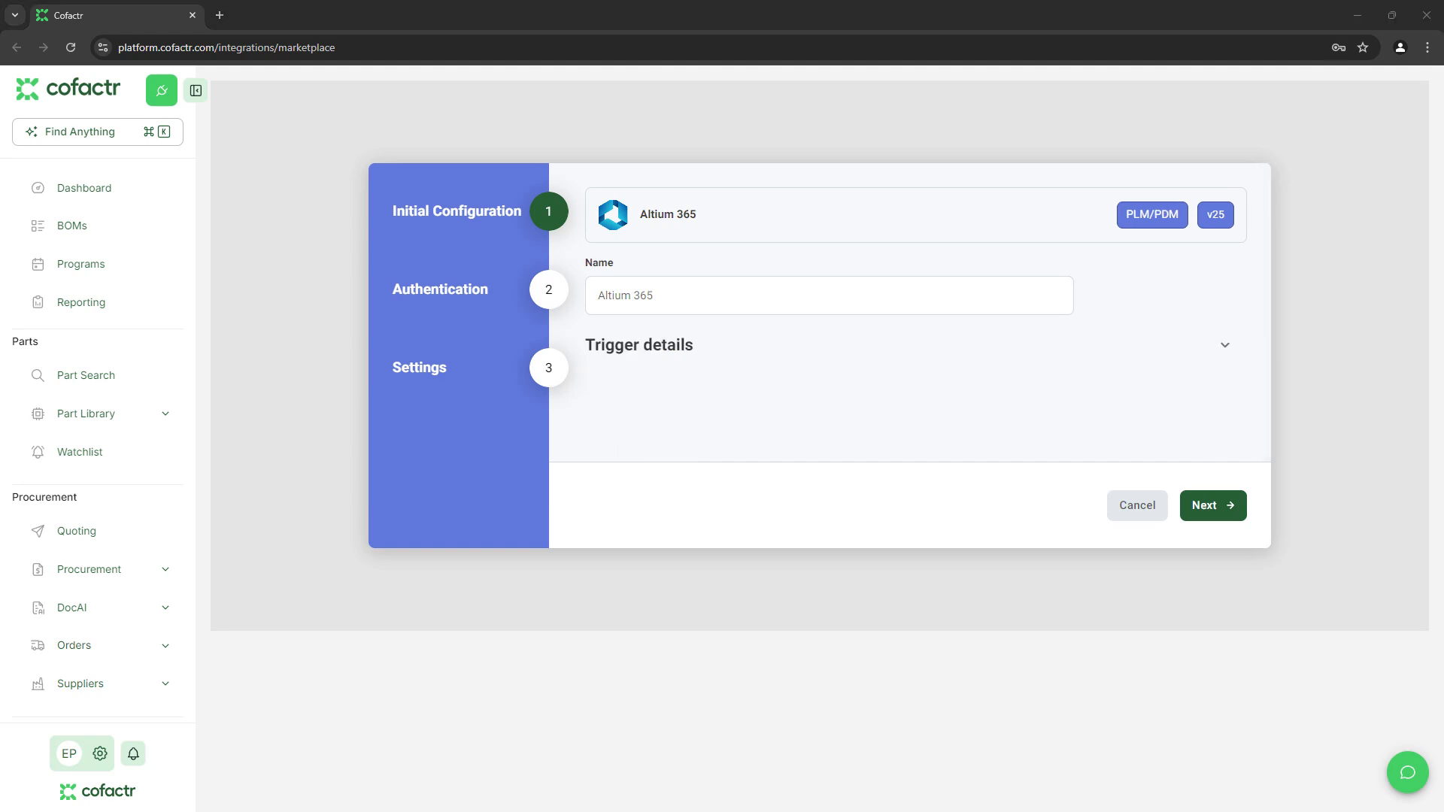
left_click(1213, 519)
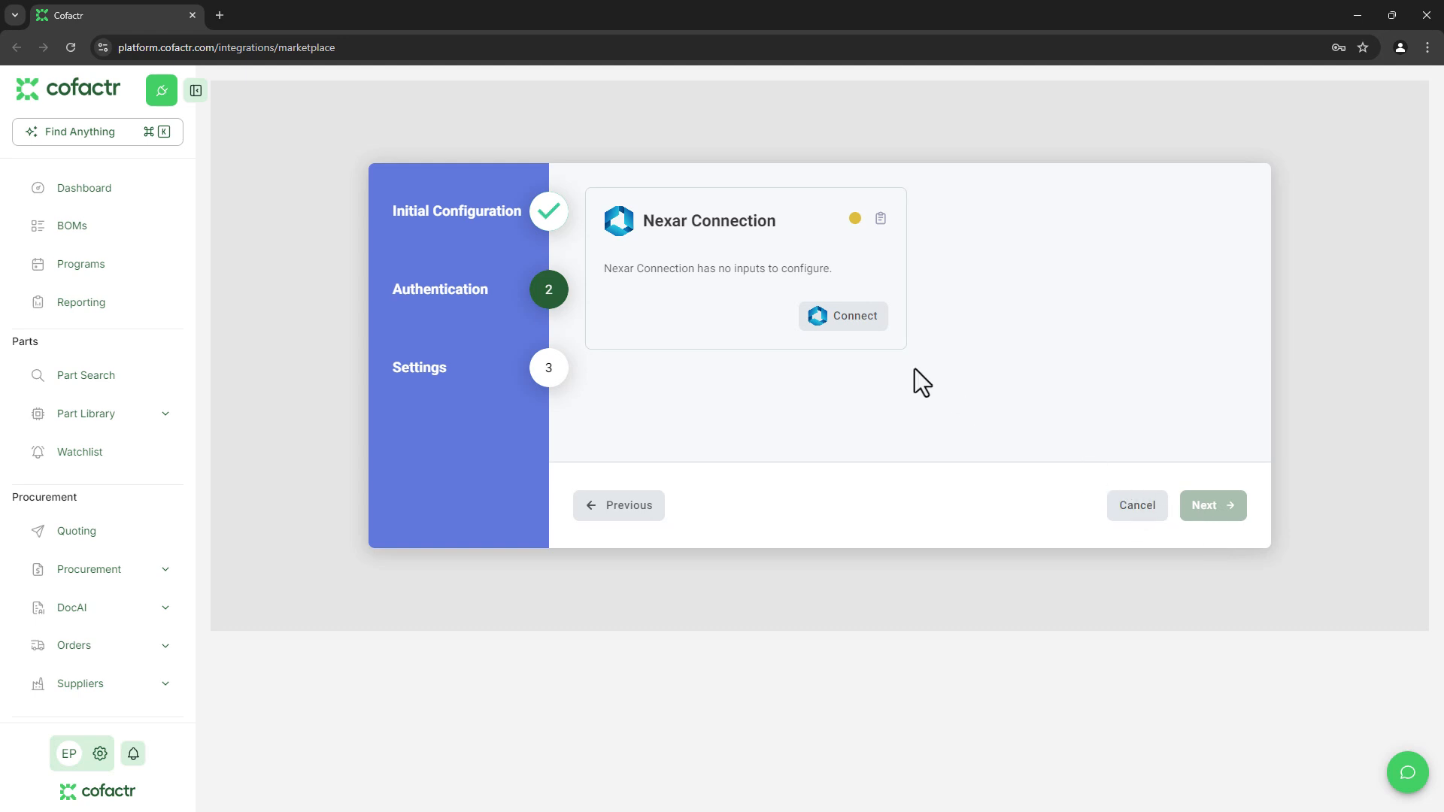
left_click(855, 327)
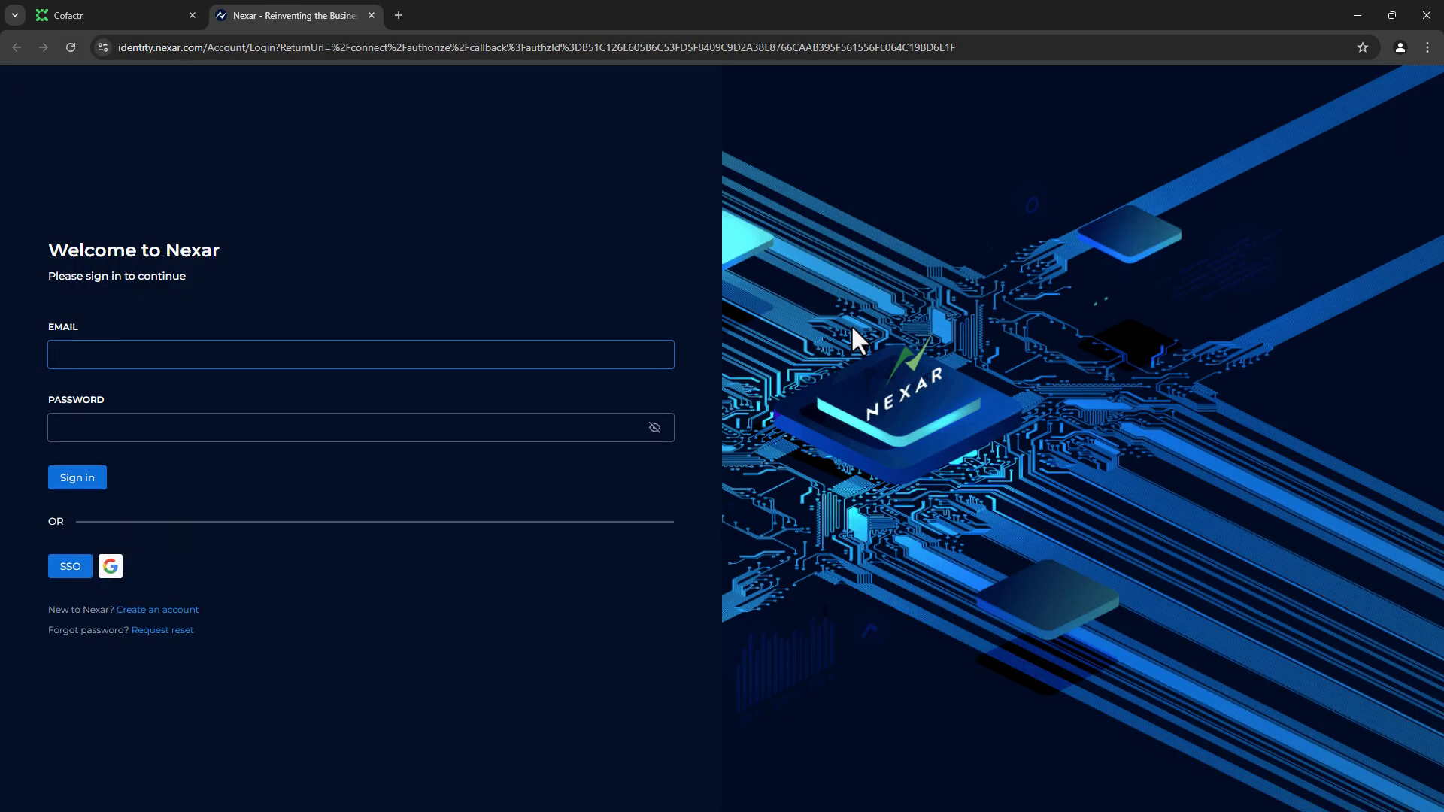
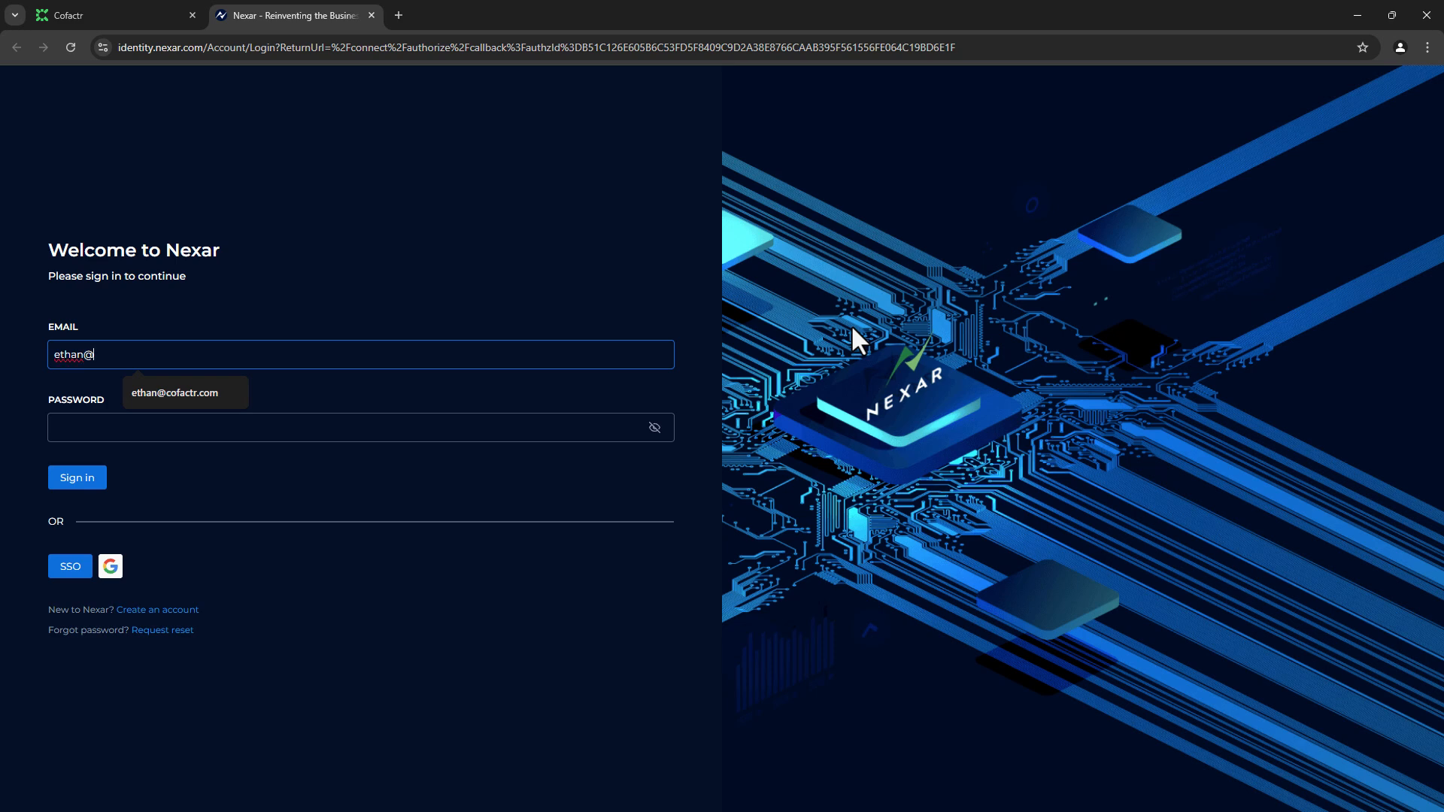
Sign in to Nexar with the account e-mail and password, then close the authorization tab.
key("Tab")
key("ctrl+v")
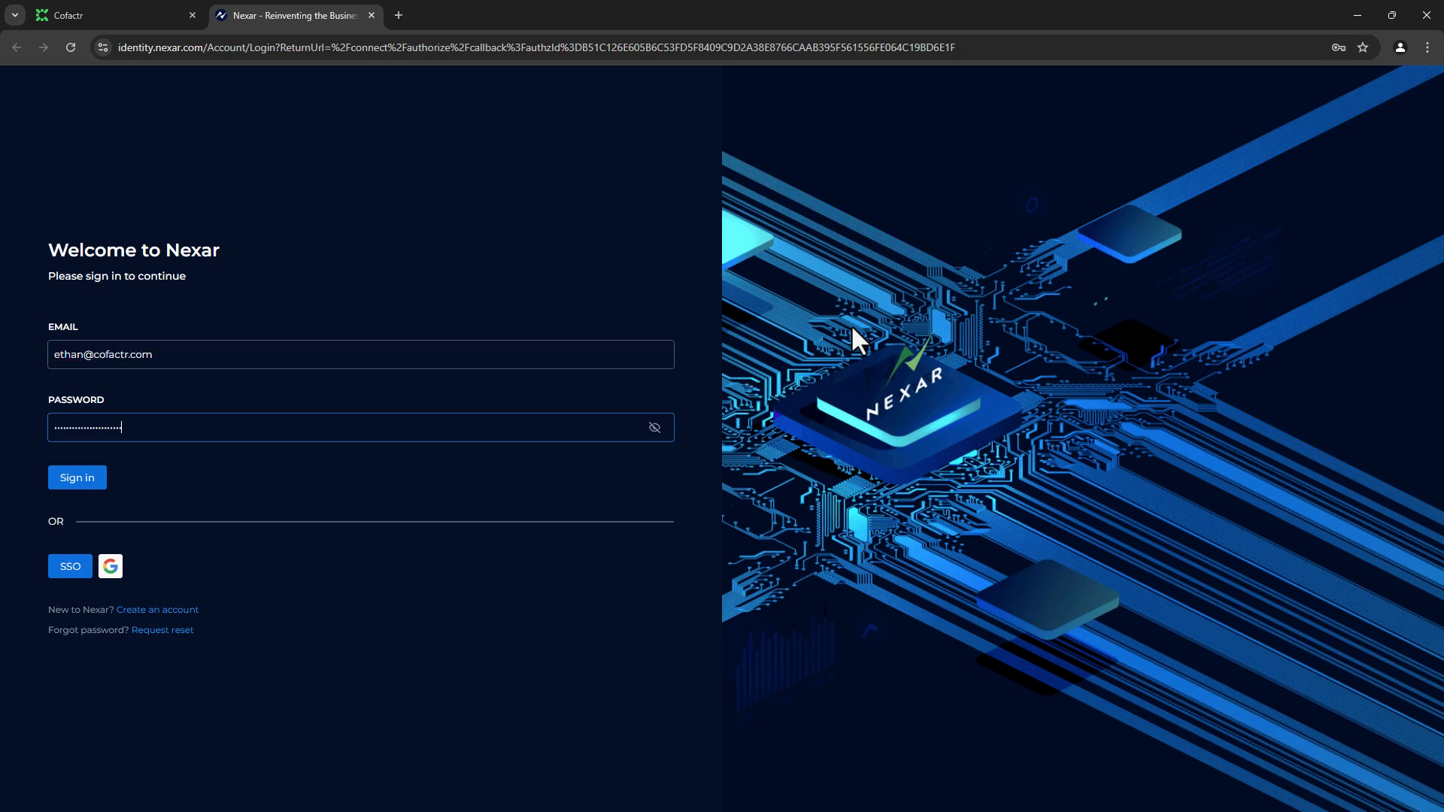
left_click(69, 486)
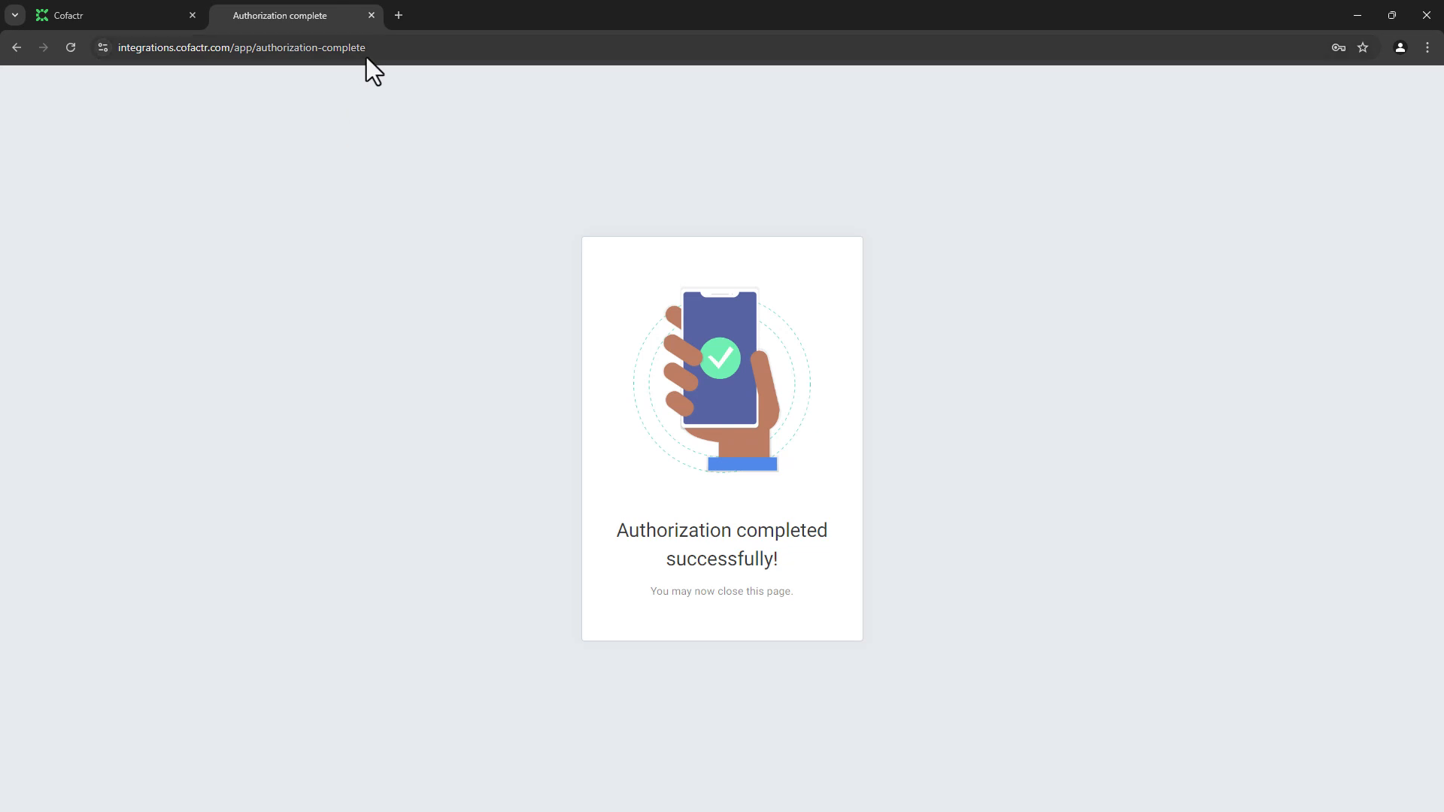
left_click(371, 15)
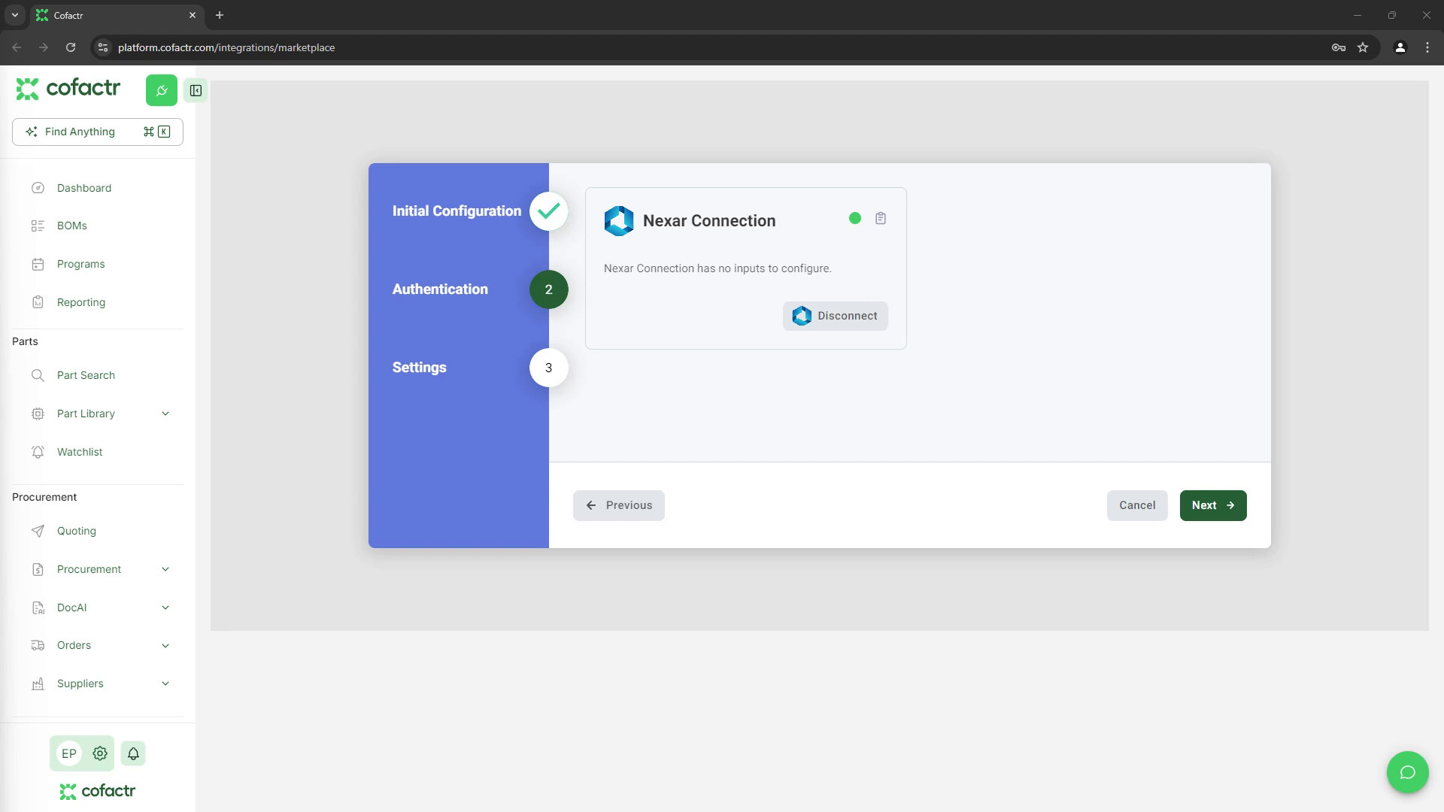
Proceed from the completed Authentication step to Settings, showing empty Workspace URL and Projects fields.
left_click(1196, 506)
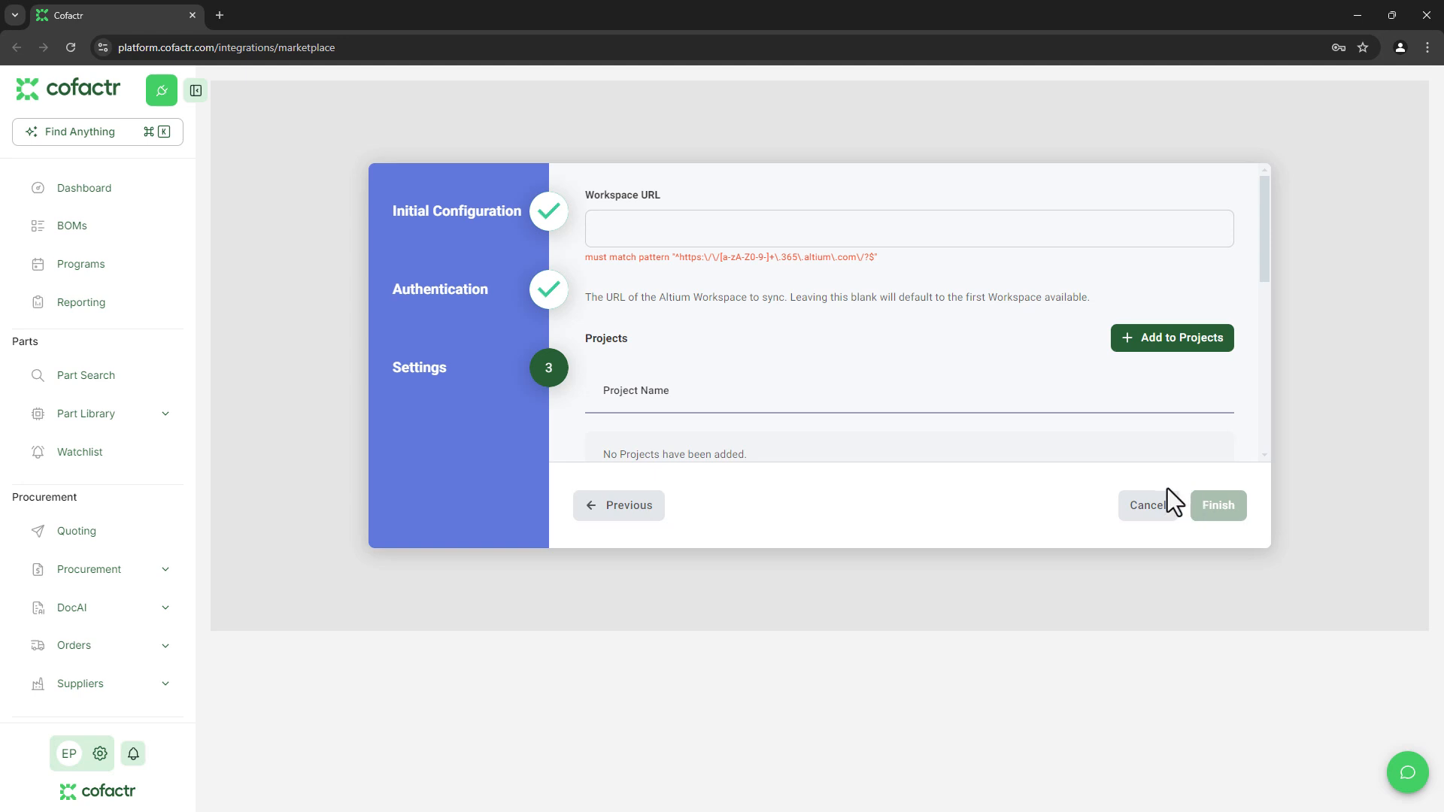
left_click(960, 232)
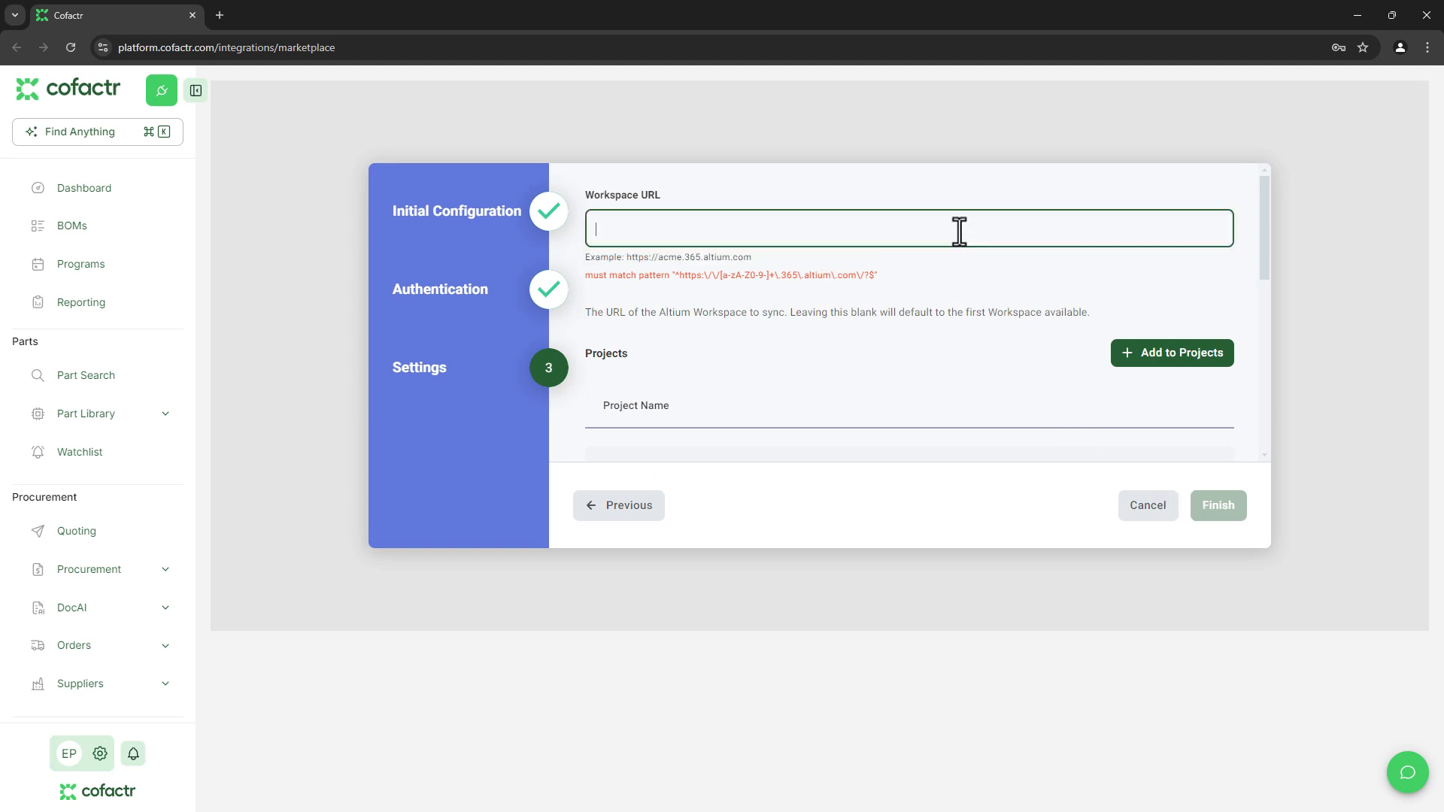
type("https://cofactr-inc.365.altium.com/")
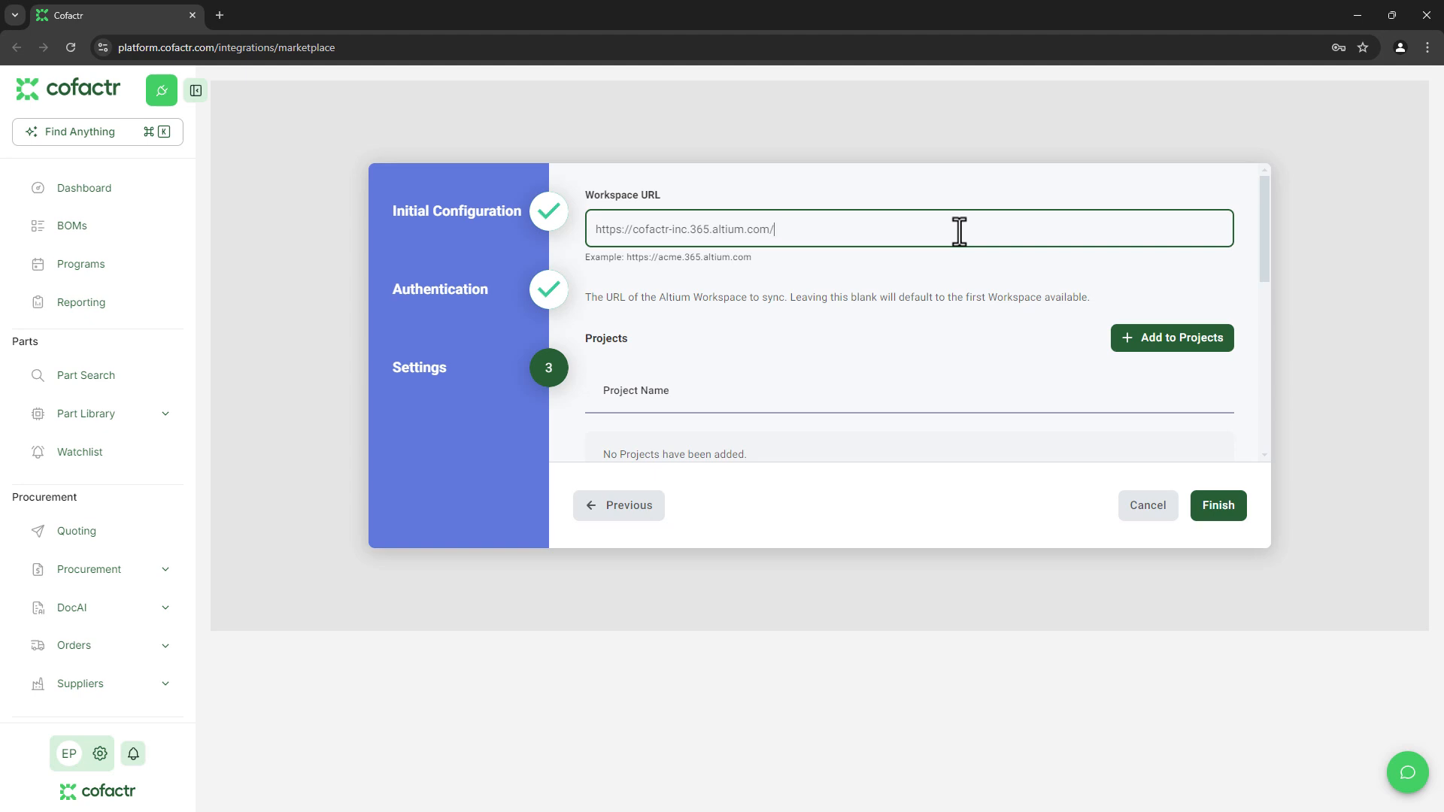
left_click(1128, 329)
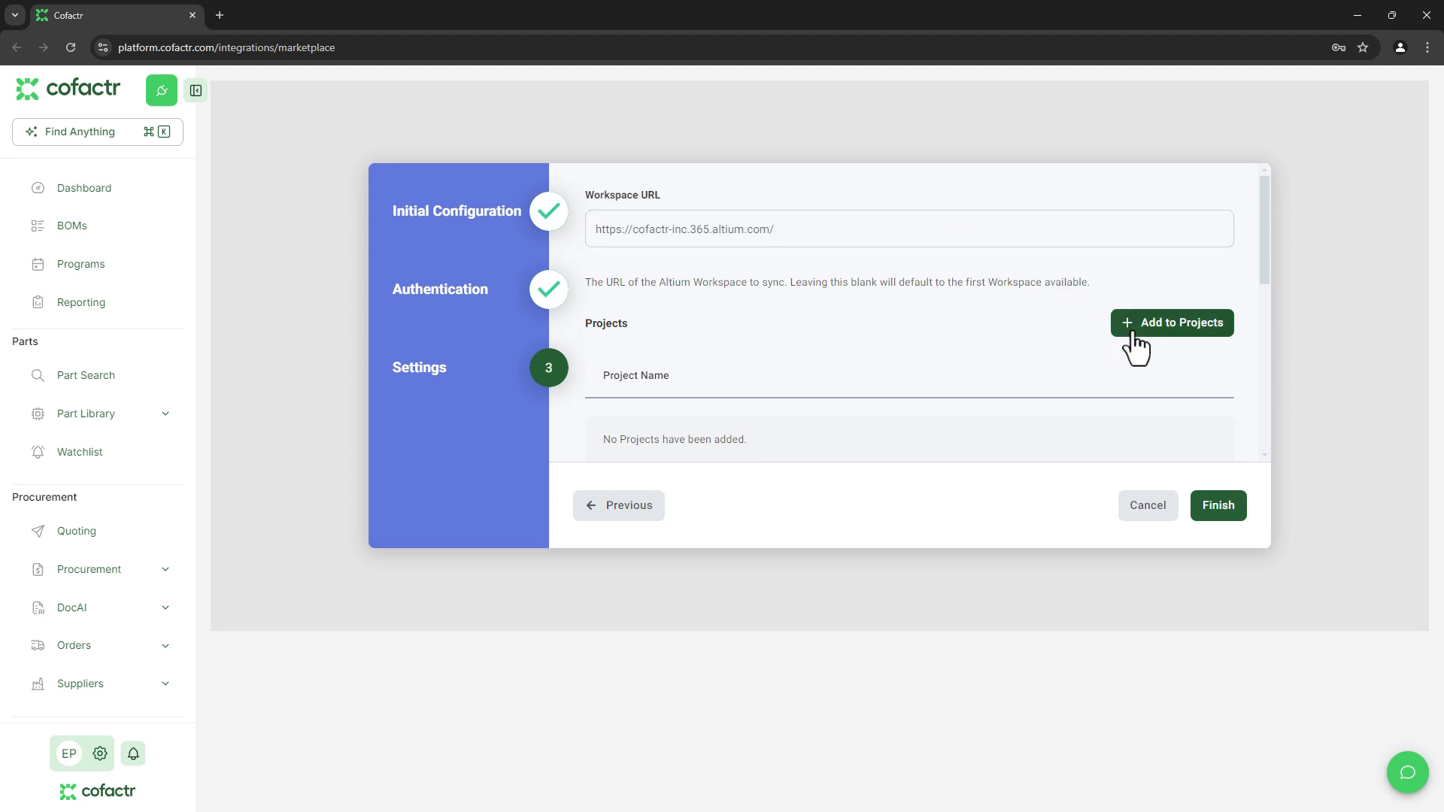
left_click(1070, 431)
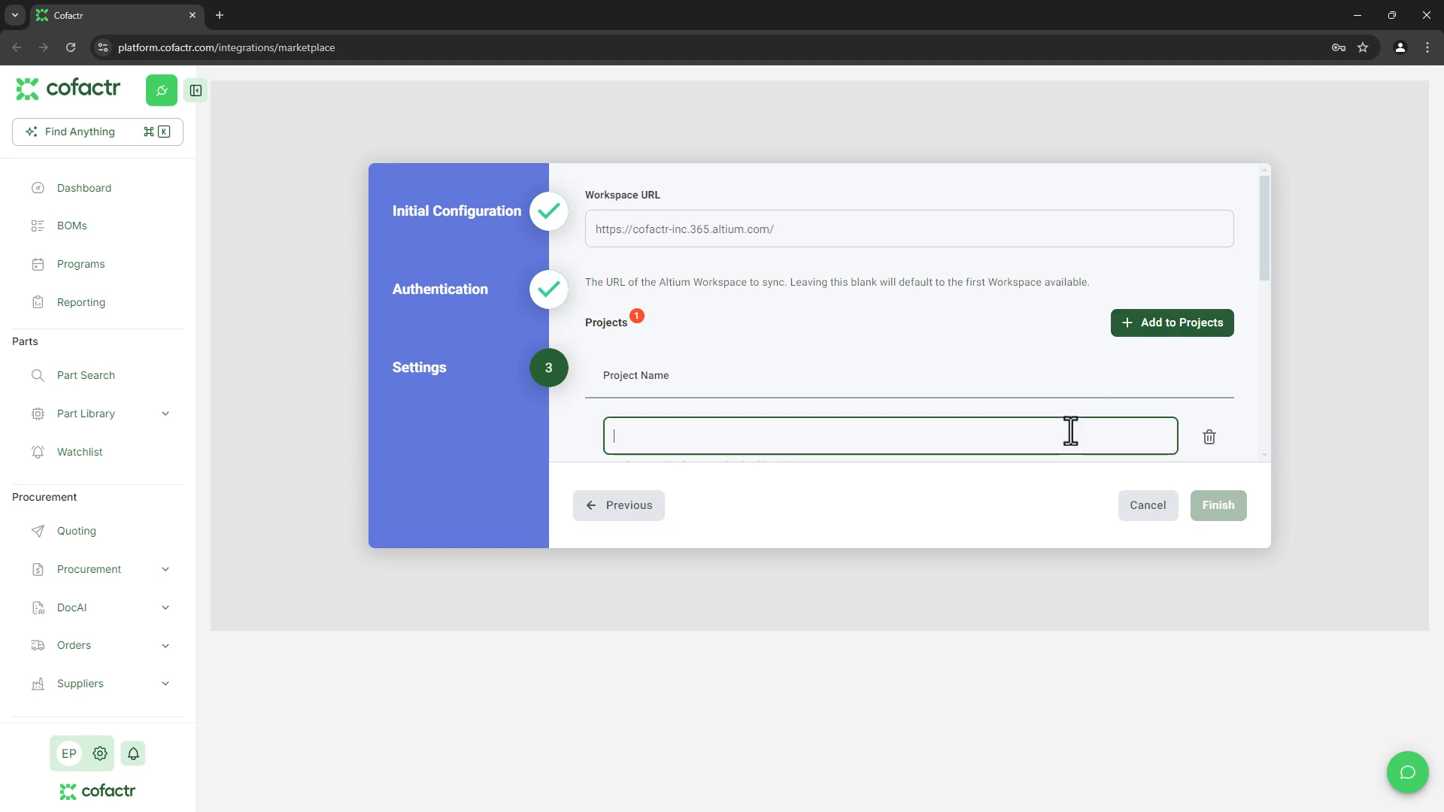
type("Sample - Kame_PDB")
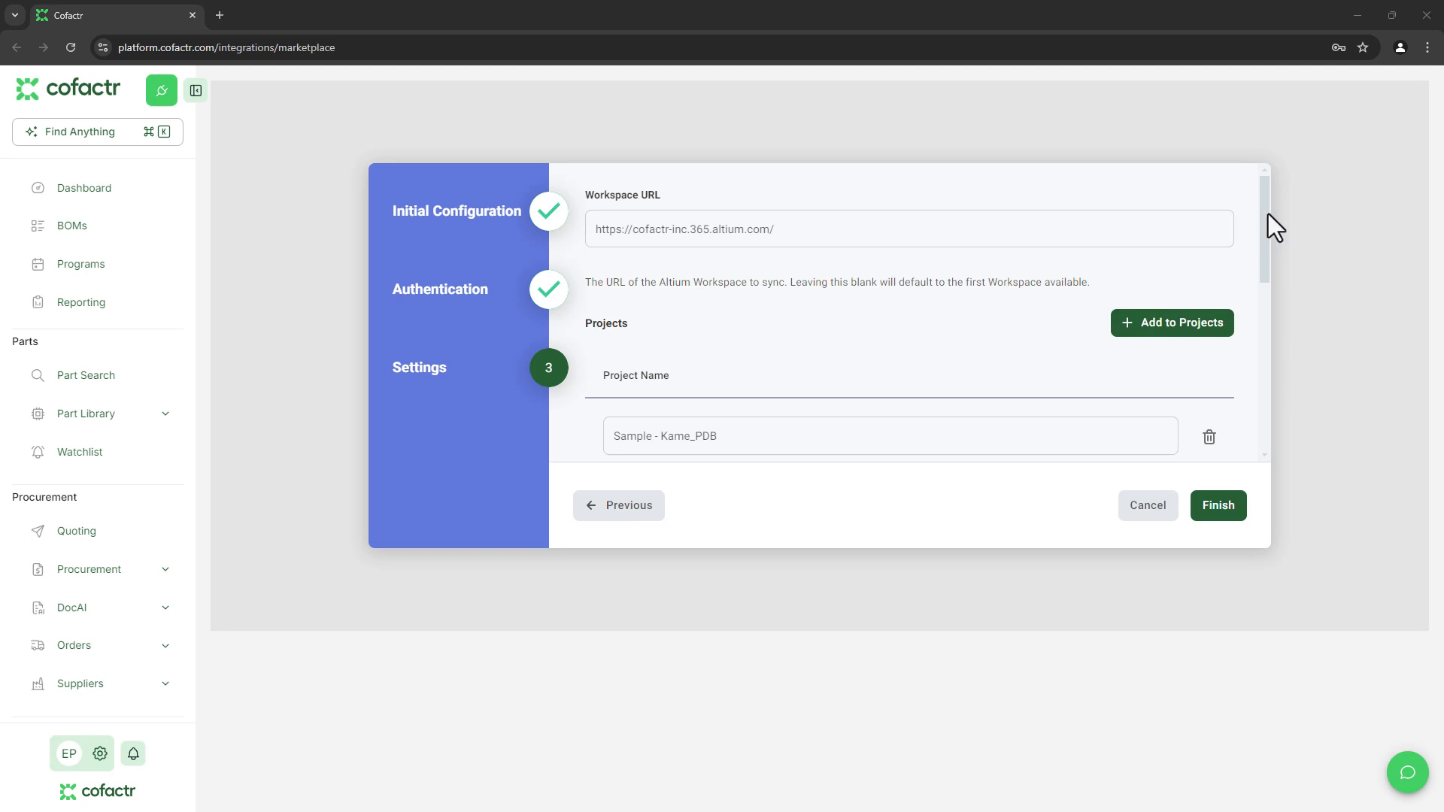
Review the BOM release and part library sync toggles, then save the Altium 365 integration.
left_click_drag(1268, 213, 1235, 341)
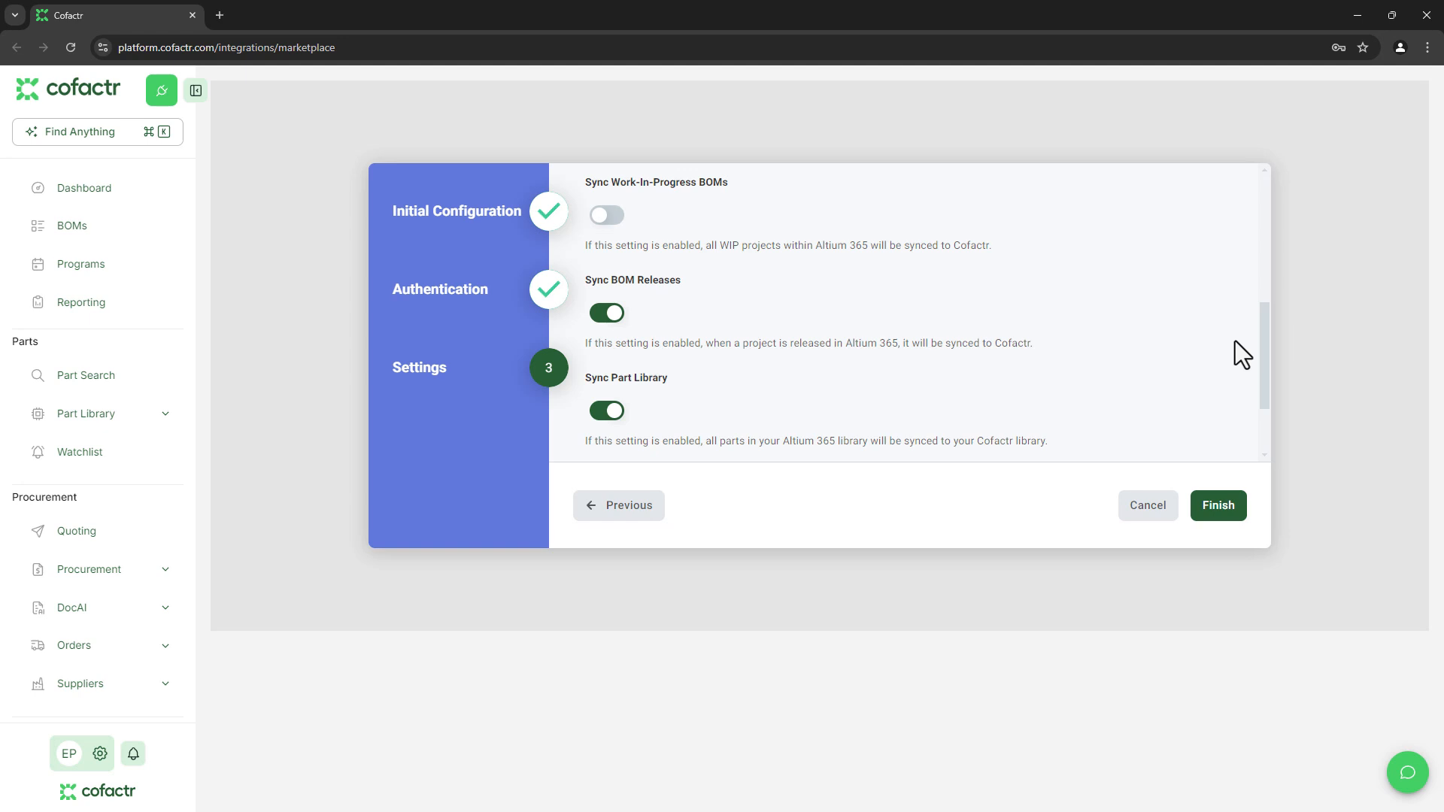
left_click_drag(1266, 343, 1263, 385)
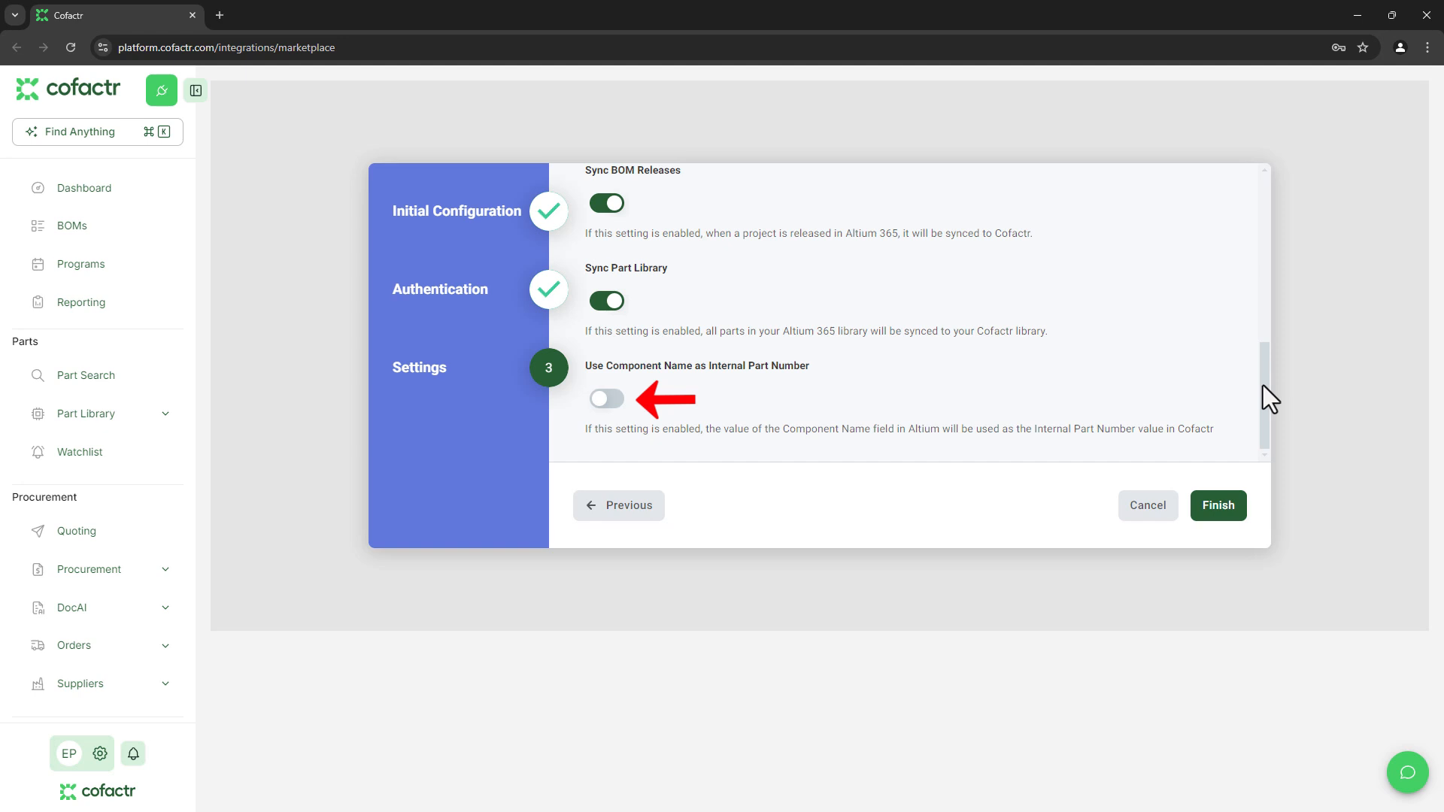
left_click(1216, 505)
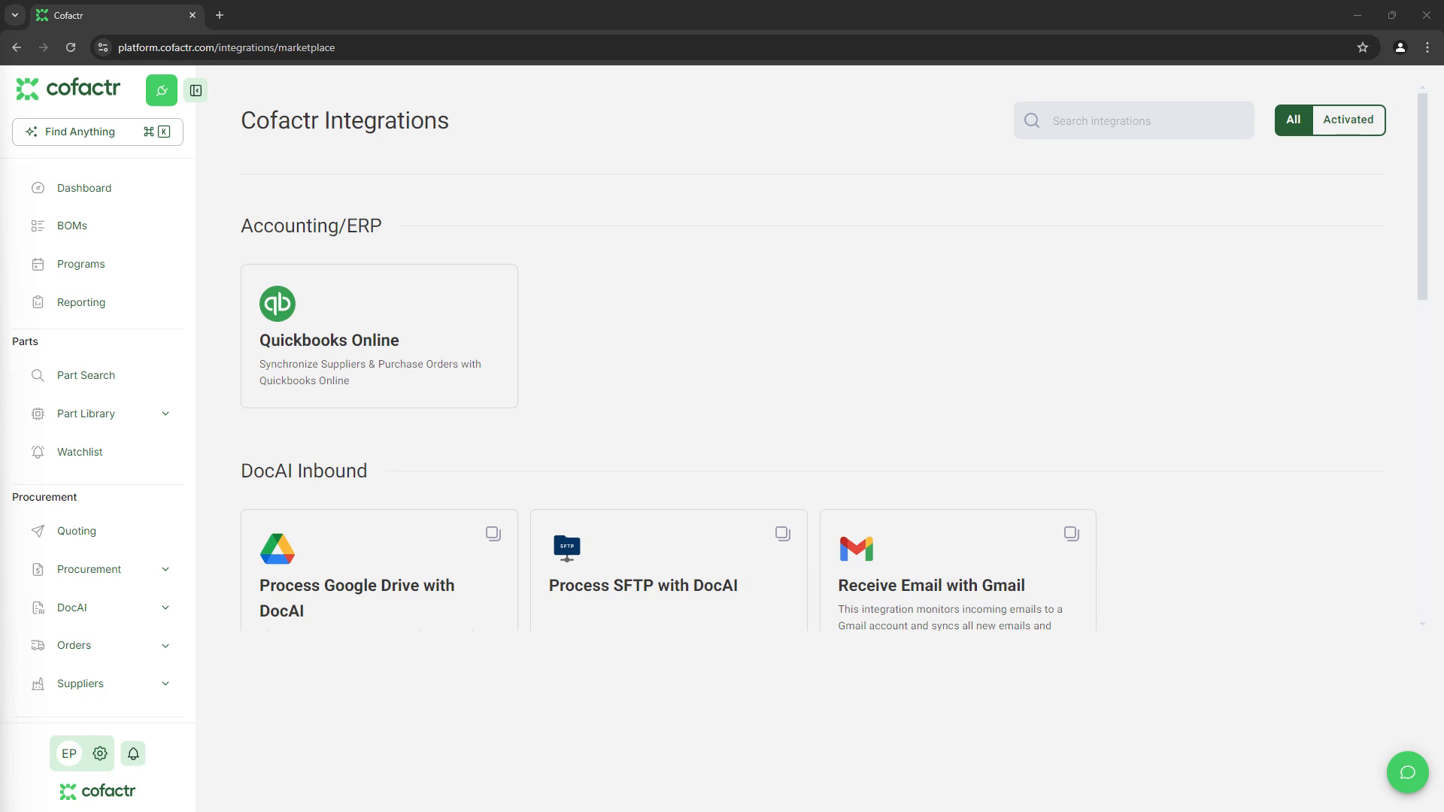
Open the Sample - Kame_PDB BOM (A.1 manufacturing release) from the BOMs list.
left_click(76, 228)
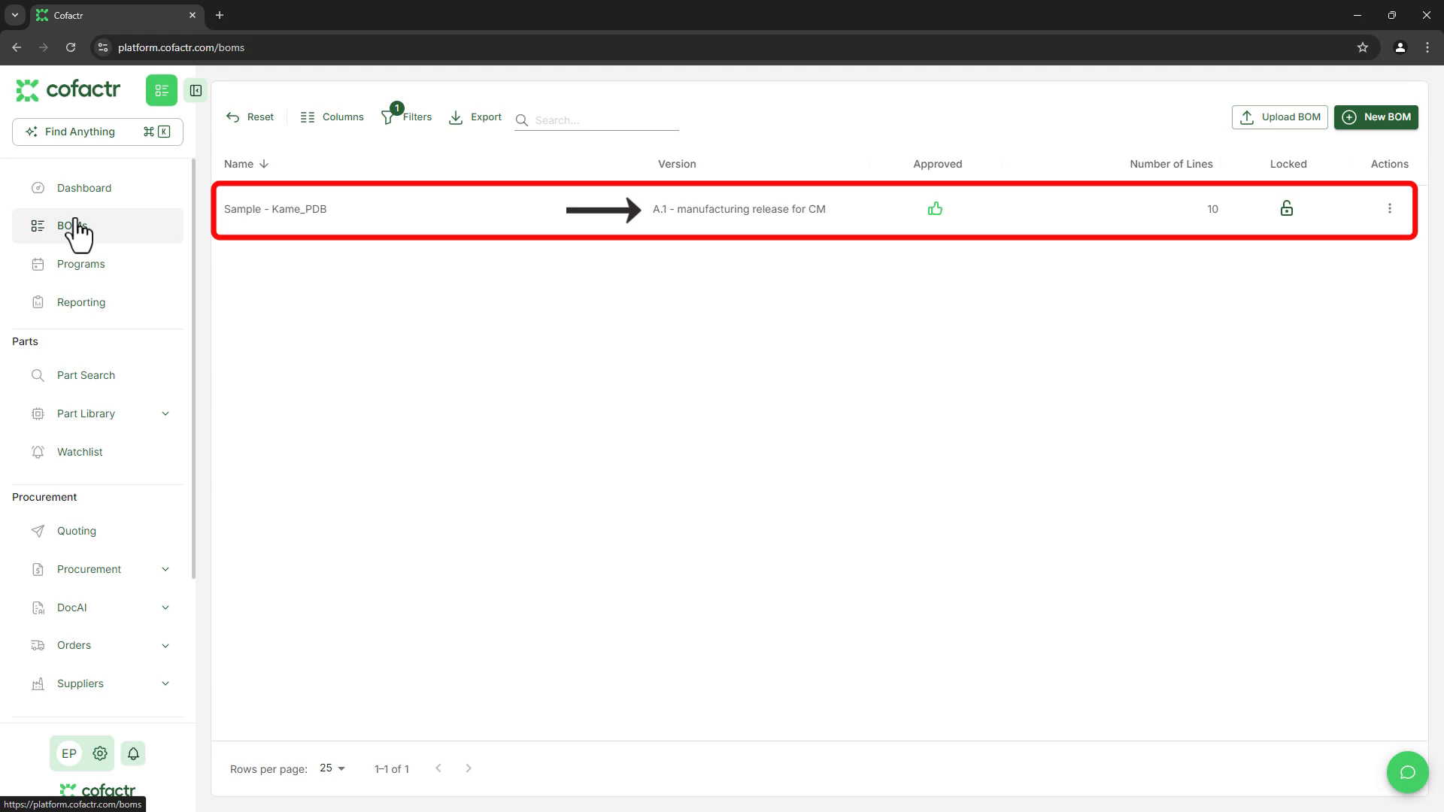
left_click(259, 210)
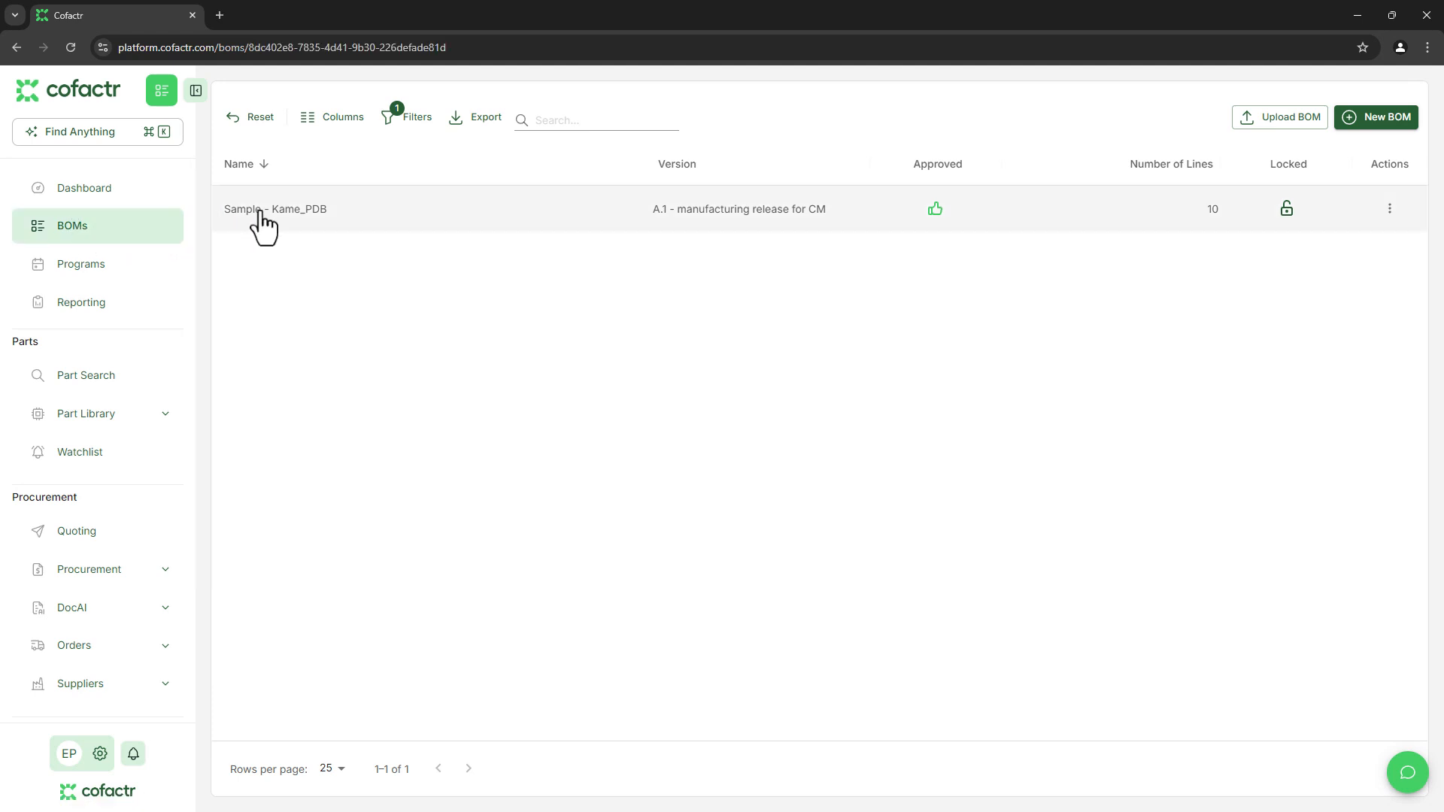